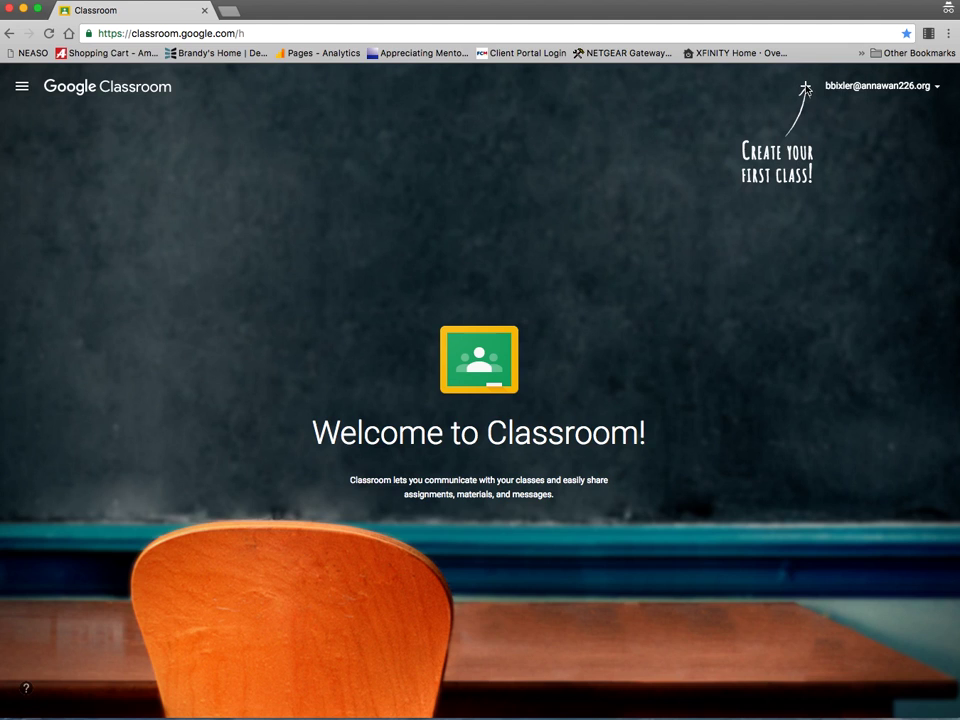
Step: Create a class named Practice with section 101 and subject Foundations in Mathematics, and dismiss the class communication tip
{"action": "left_click", "coordinate": [806, 88]}
{"action": "left_click", "coordinate": [822, 137]}
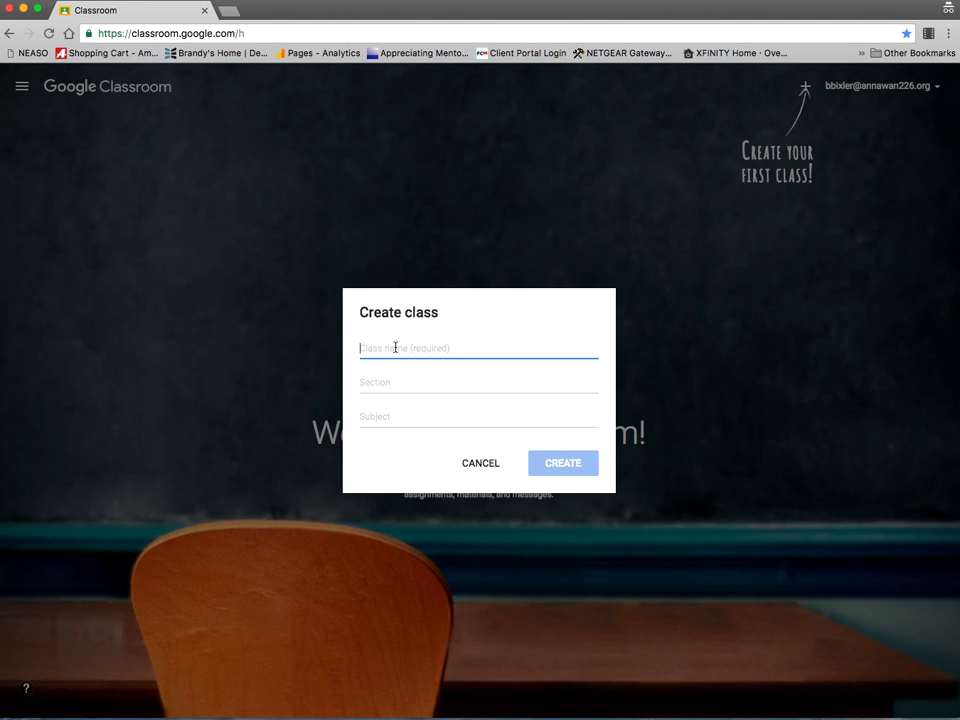
{"action": "type", "text": "Practice"}
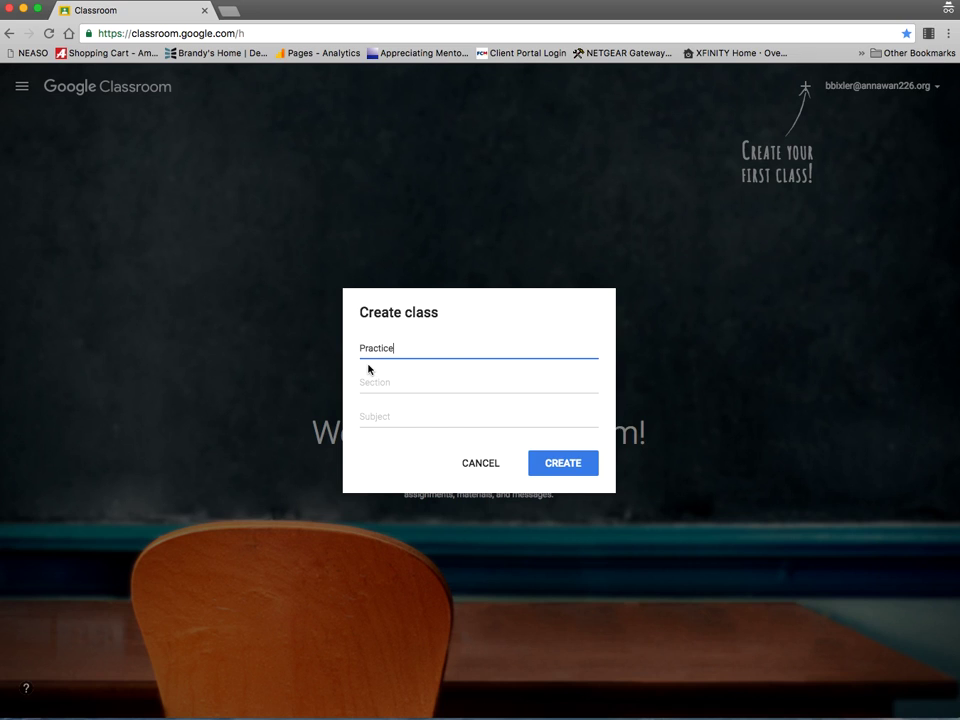
{"action": "left_click", "coordinate": [378, 388]}
{"action": "type", "text": "101"}
{"action": "left_click", "coordinate": [378, 416]}
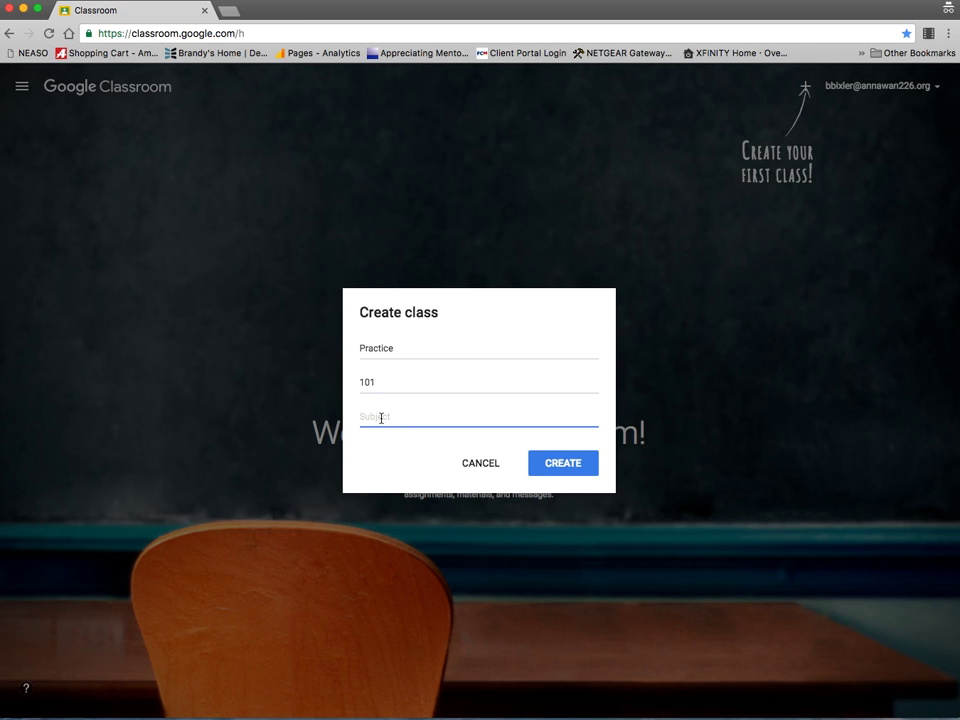
{"action": "type", "text": "math"}
{"action": "left_click", "coordinate": [383, 446]}
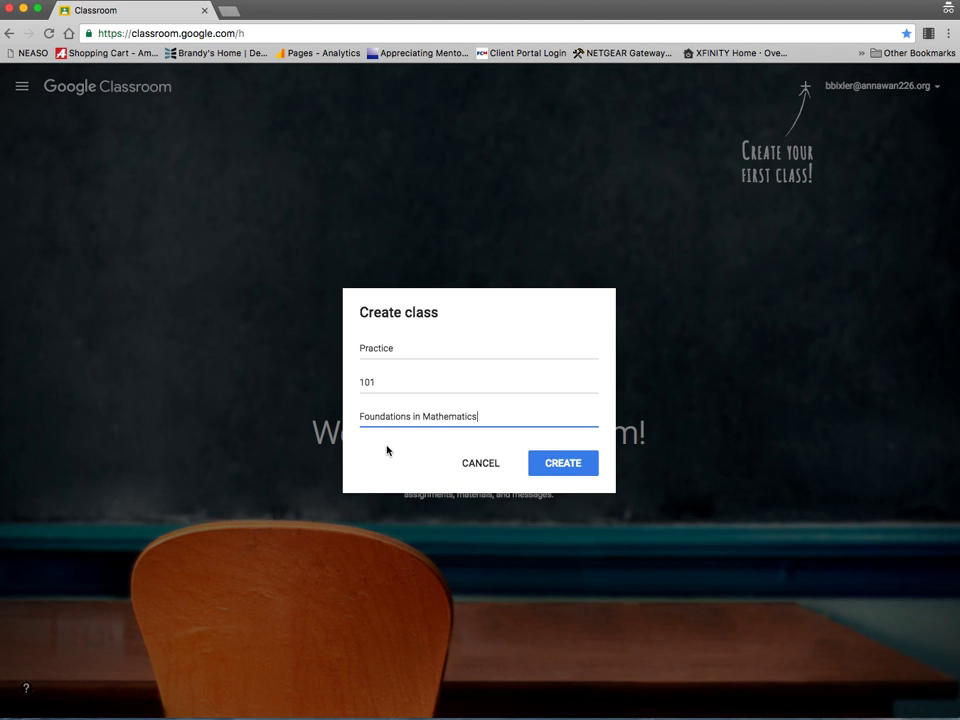
{"action": "left_click", "coordinate": [549, 463]}
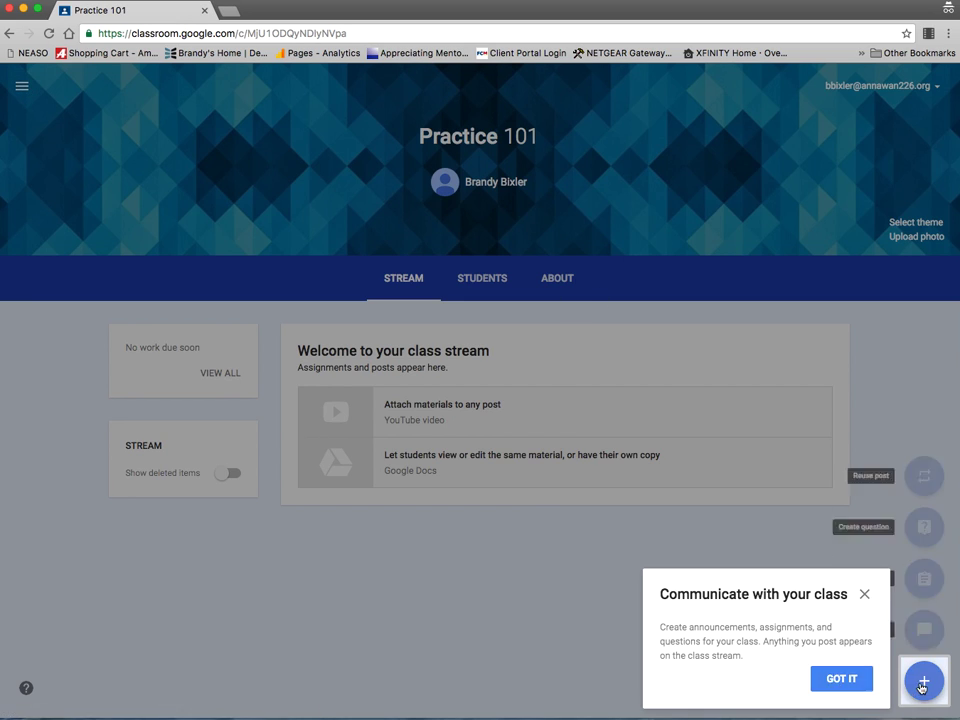
{"action": "left_click", "coordinate": [865, 596]}
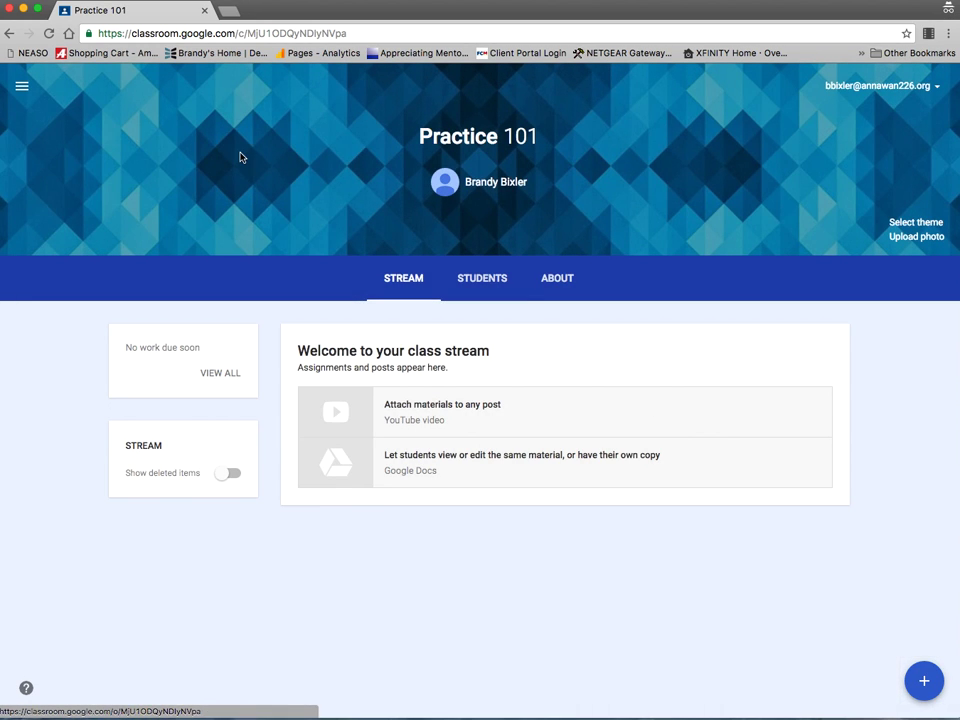
Step: From the class overview, create a second class named Practice 2 with section 102 and a suggested subject matching "ma", dismissing the pop-up tips
{"action": "left_click", "coordinate": [22, 88]}
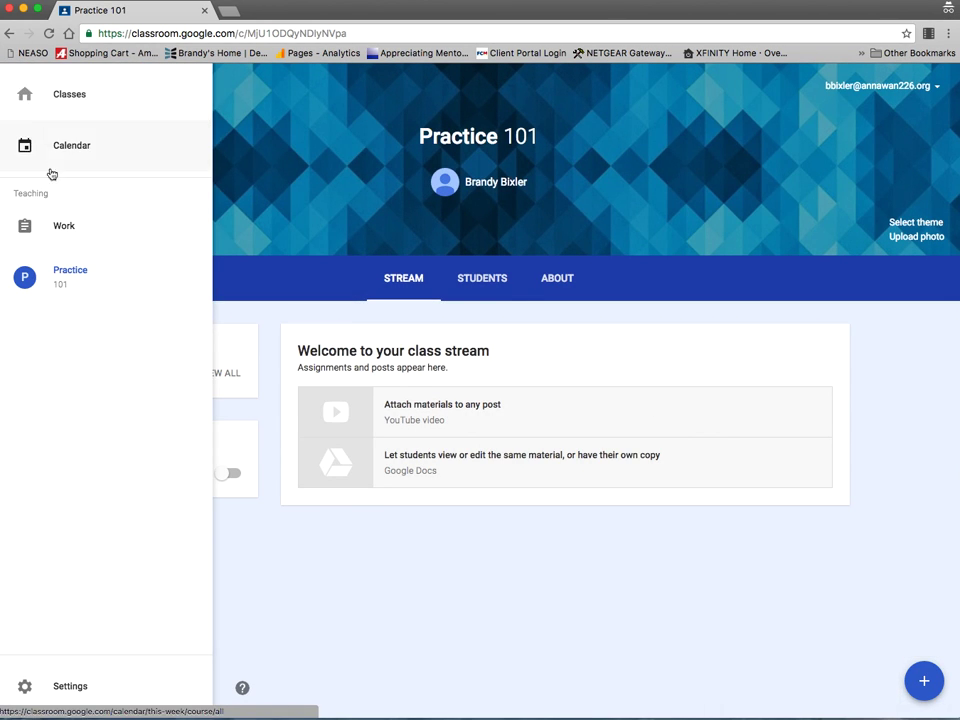
{"action": "left_click", "coordinate": [60, 100]}
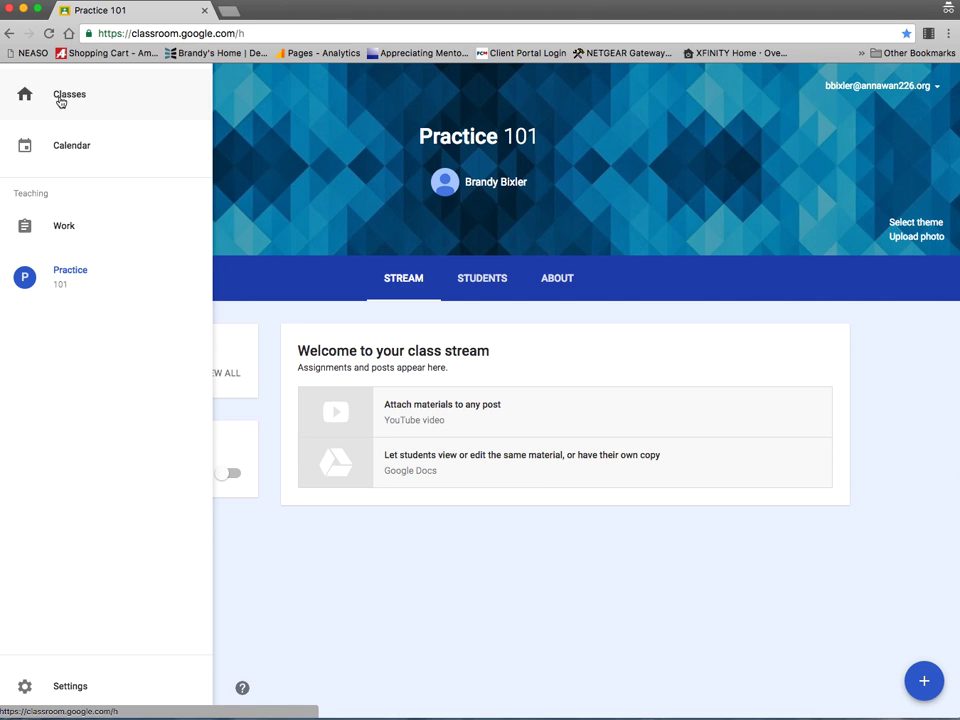
{"action": "left_click", "coordinate": [803, 88]}
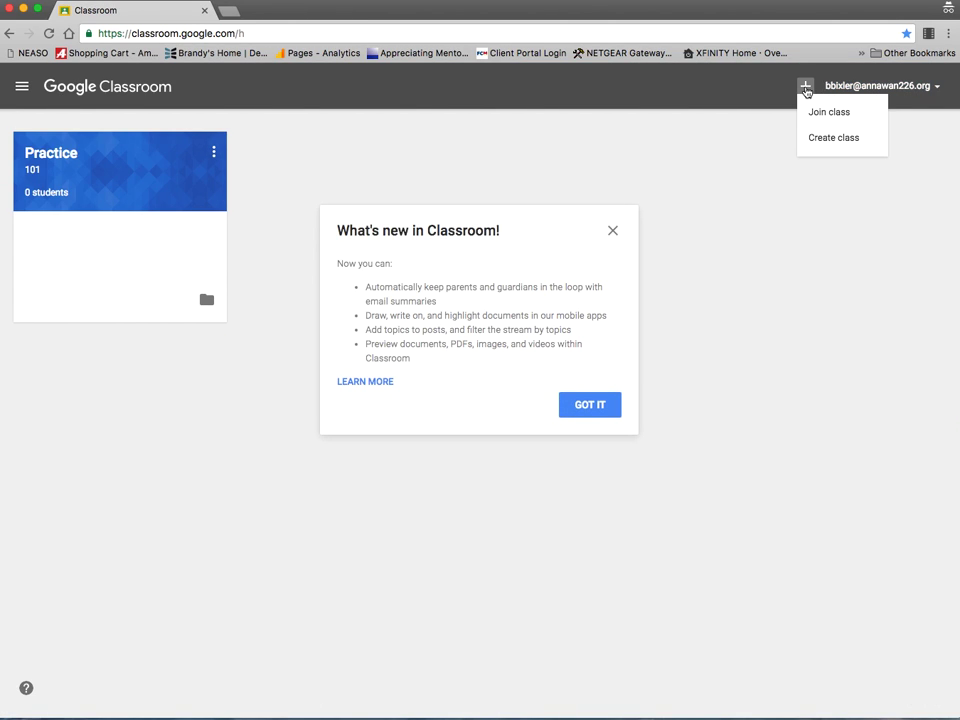
{"action": "left_click", "coordinate": [819, 139]}
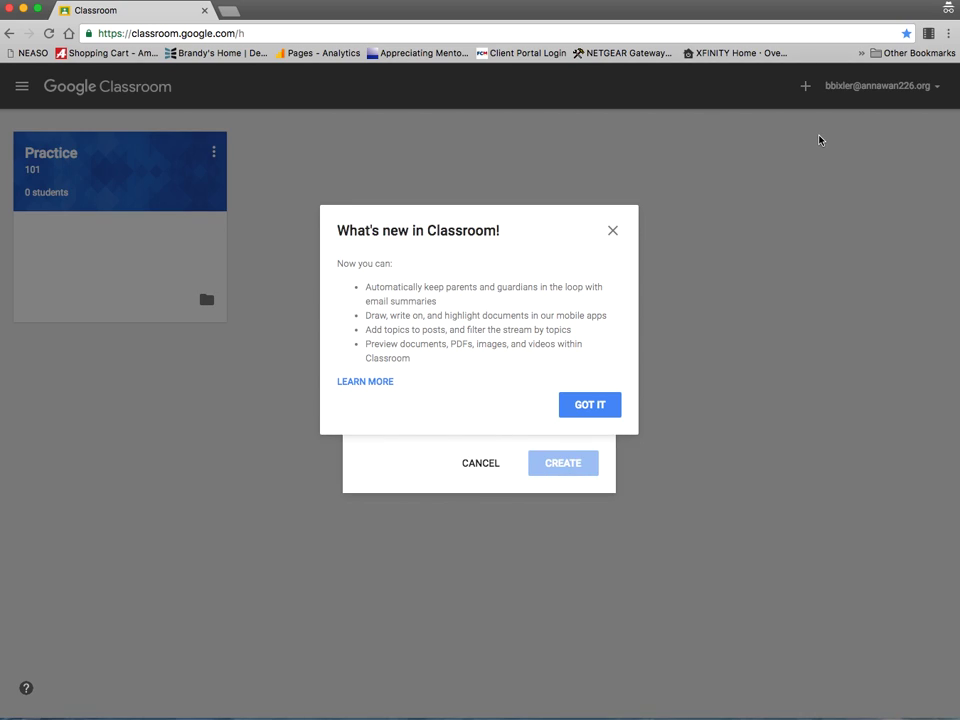
{"action": "left_click", "coordinate": [613, 230]}
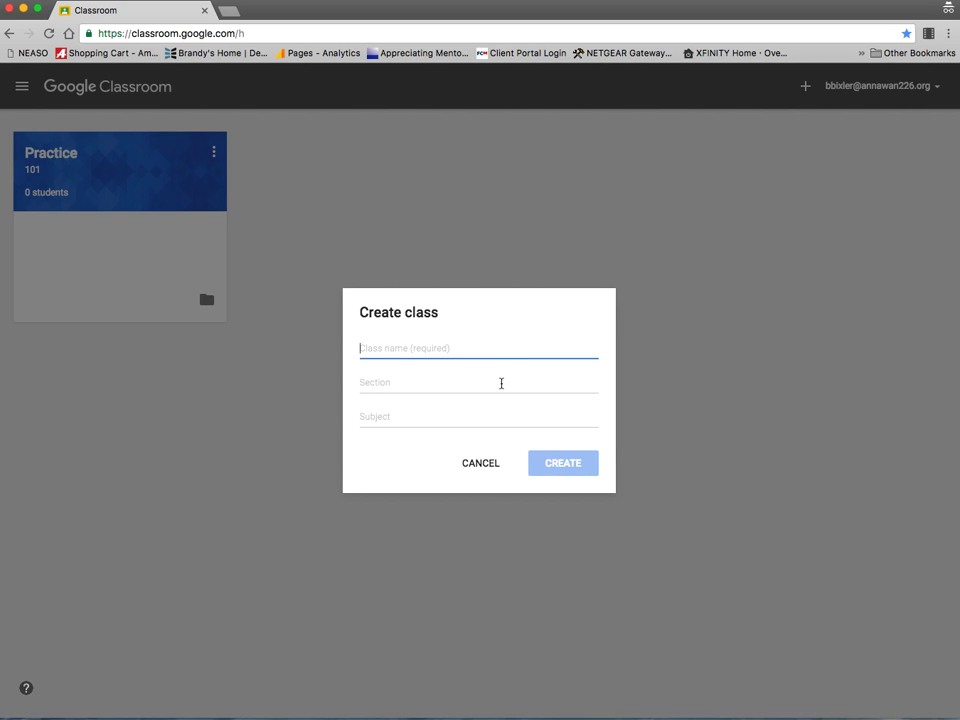
{"action": "type", "text": "Practi"}
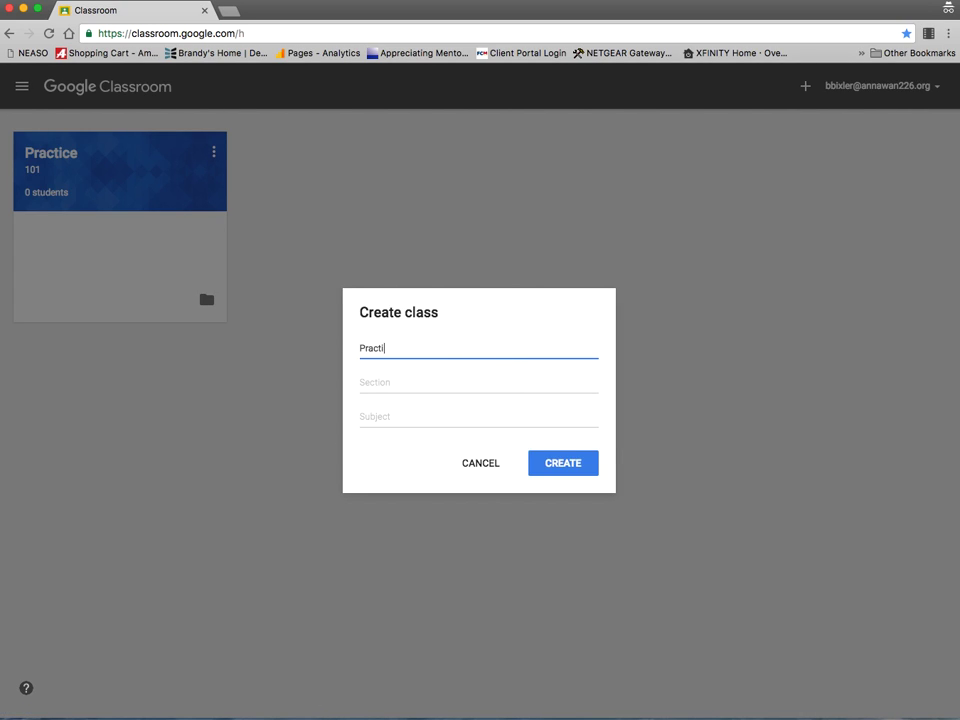
{"action": "type", "text": "ce 2"}
{"action": "left_click", "coordinate": [508, 390]}
{"action": "type", "text": "102"}
{"action": "left_click", "coordinate": [495, 409]}
{"action": "type", "text": "ma"}
{"action": "left_click", "coordinate": [487, 442]}
{"action": "left_click", "coordinate": [580, 466]}
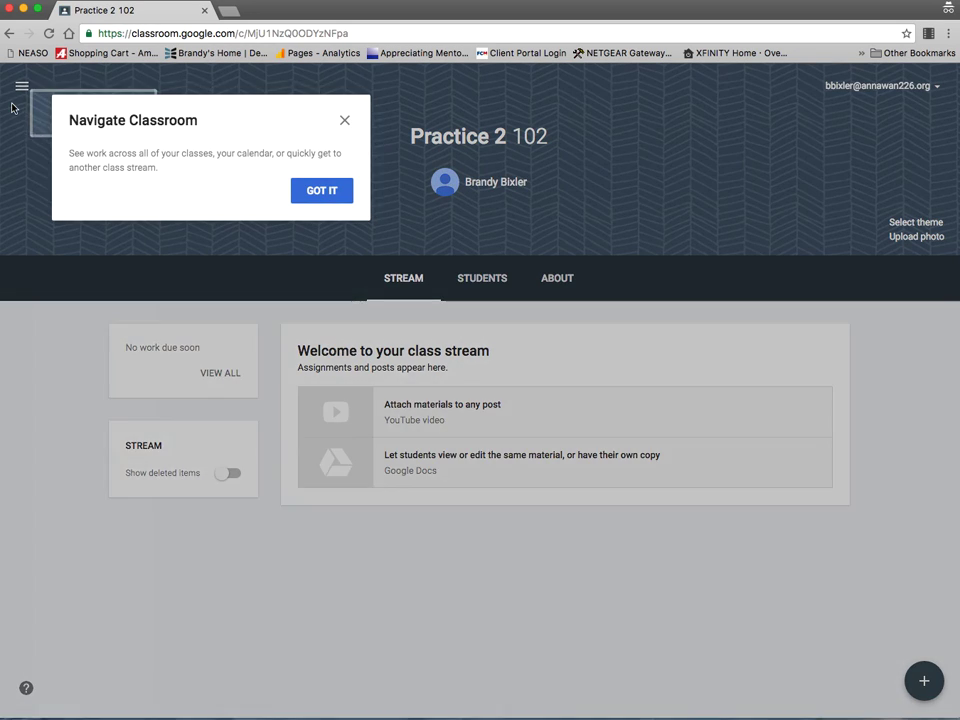
{"action": "left_click", "coordinate": [346, 126]}
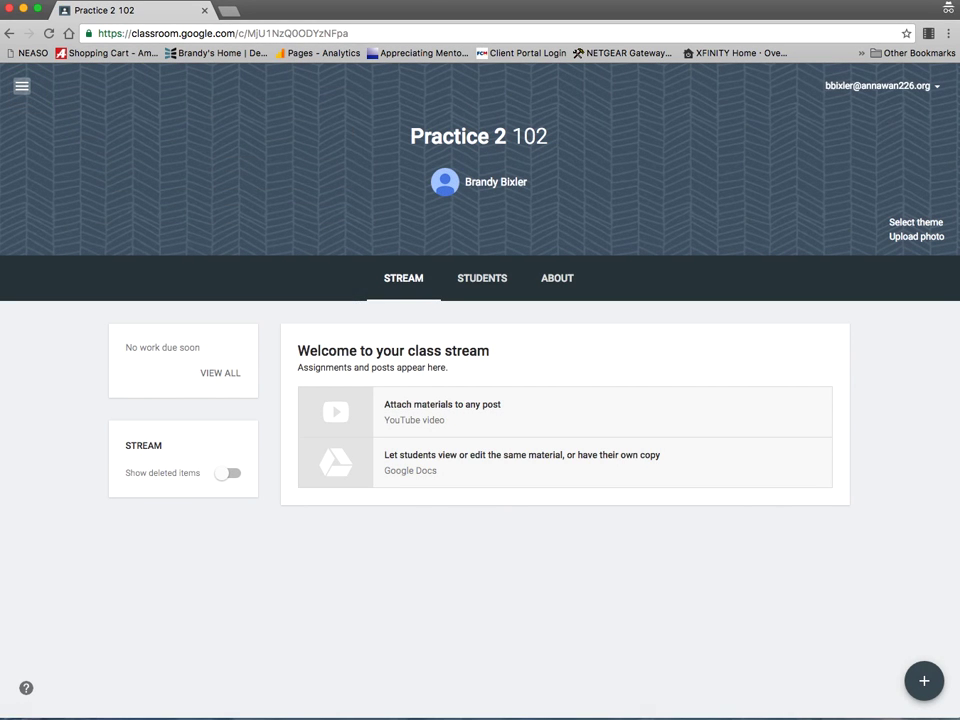
Step: View the Practice 2 class's Google Drive folder from the class overview, and return to Classroom
{"action": "left_click", "coordinate": [22, 86]}
{"action": "left_click", "coordinate": [31, 98]}
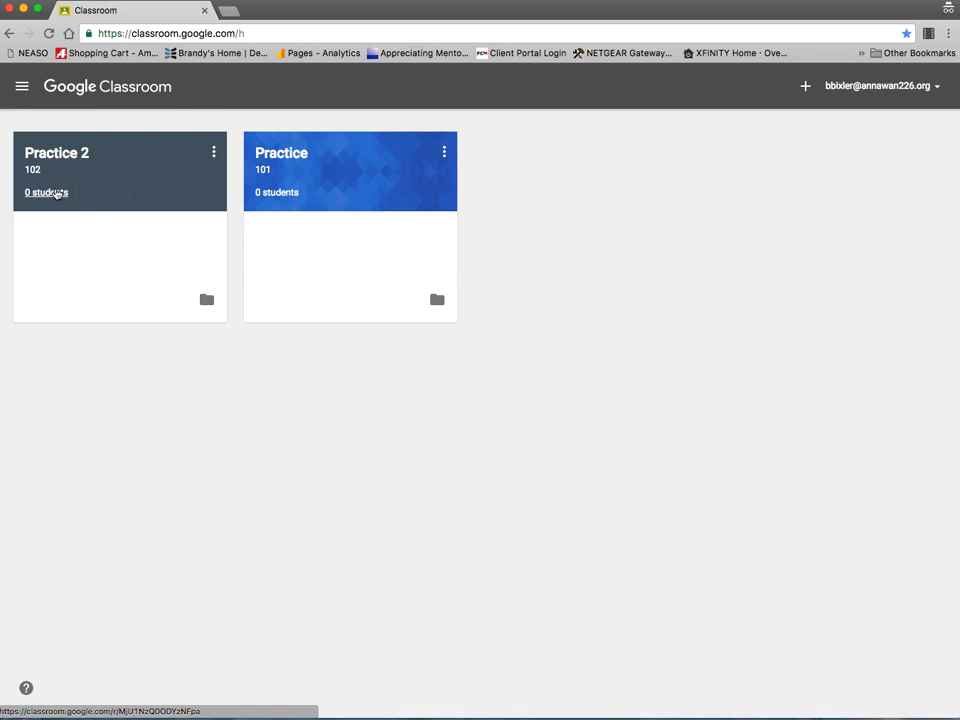
{"action": "left_click", "coordinate": [207, 301]}
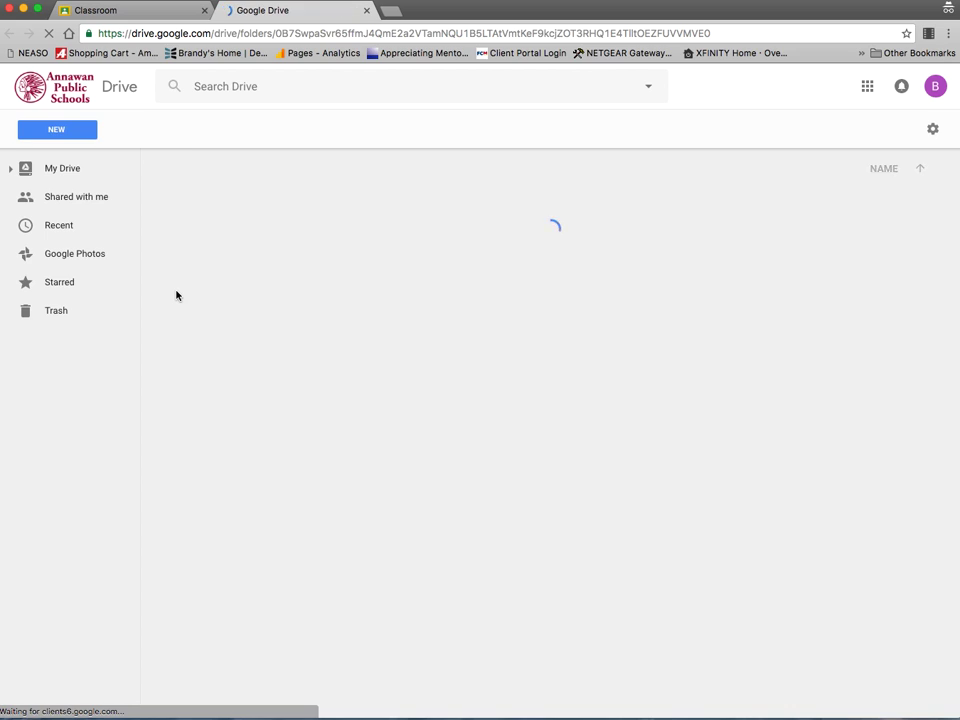
{"action": "left_click", "coordinate": [143, 12]}
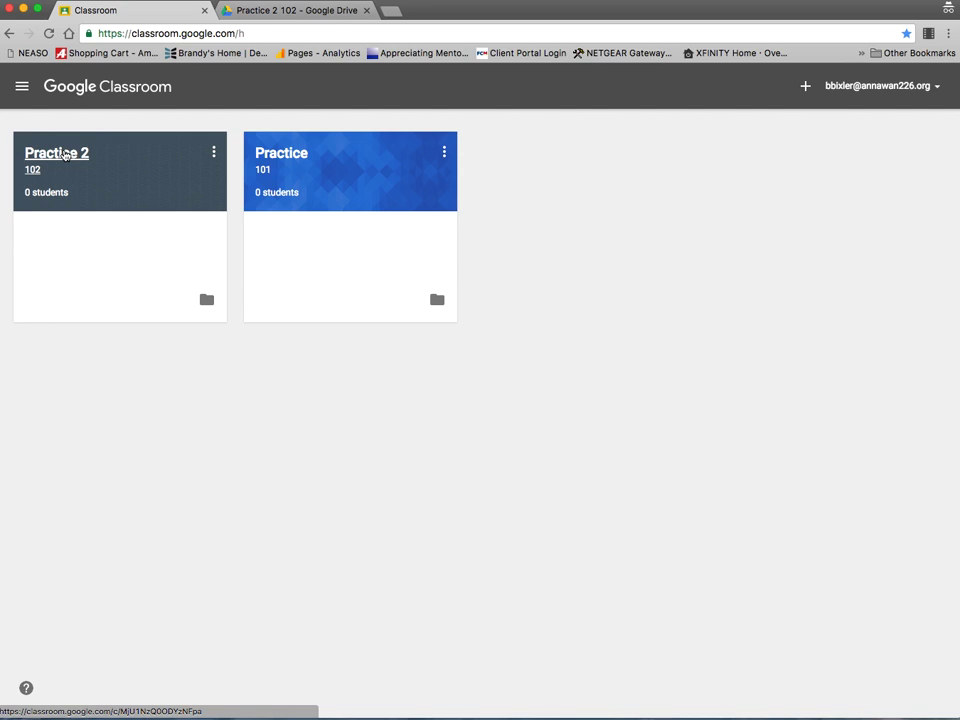
Step: Open the student roster of the Practice 2 class and view the options for its class code without choosing one
{"action": "left_click", "coordinate": [63, 154]}
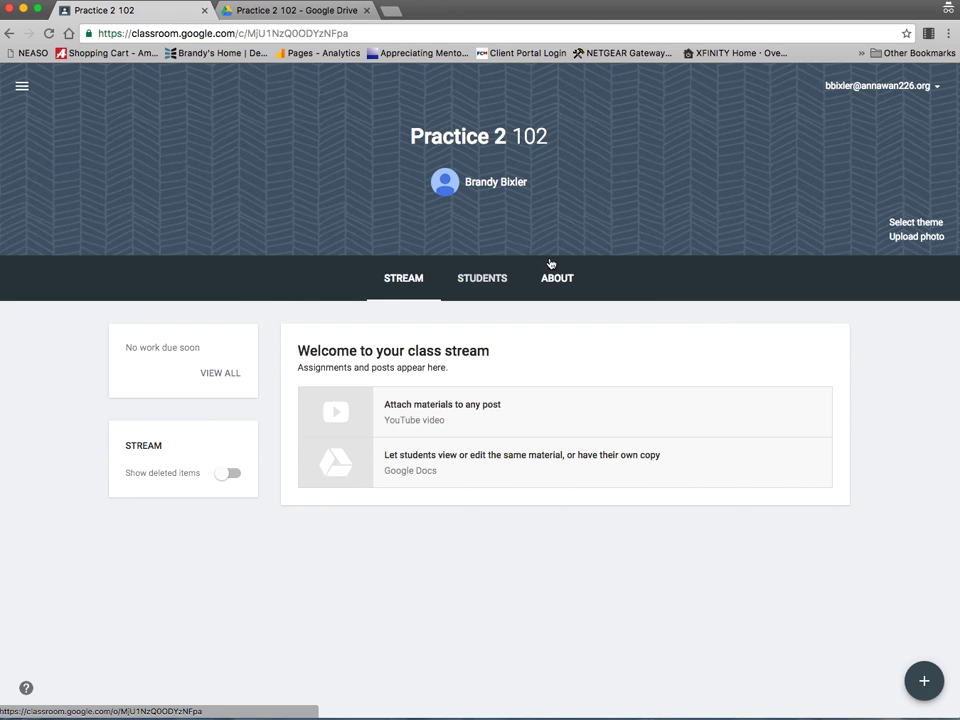
{"action": "left_click", "coordinate": [492, 281]}
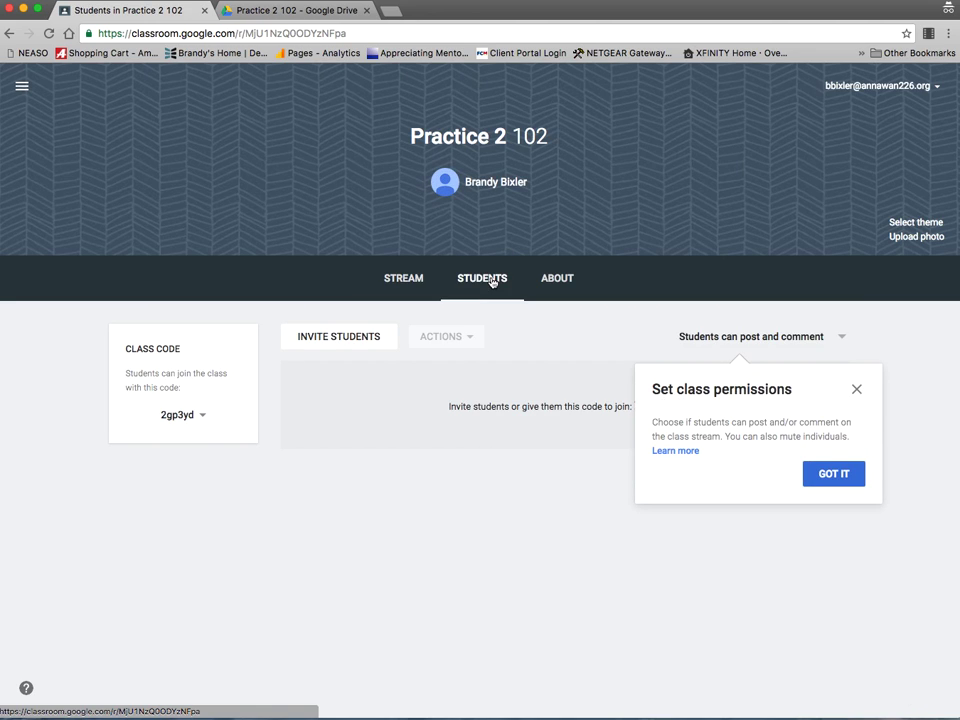
{"action": "left_click", "coordinate": [856, 389]}
{"action": "left_click", "coordinate": [488, 282]}
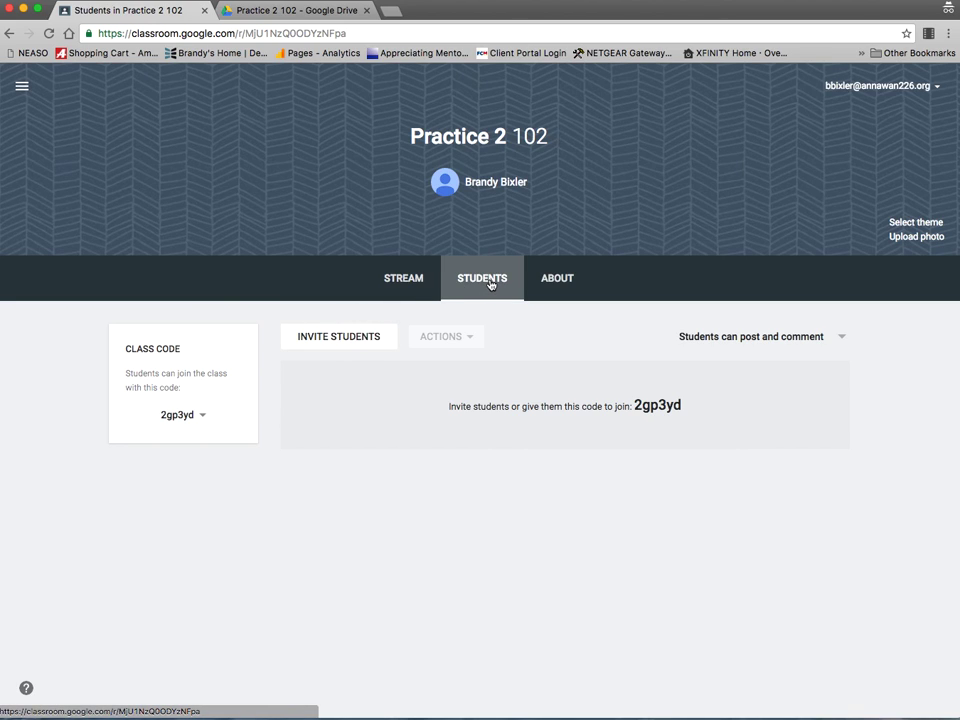
{"action": "left_click", "coordinate": [201, 419]}
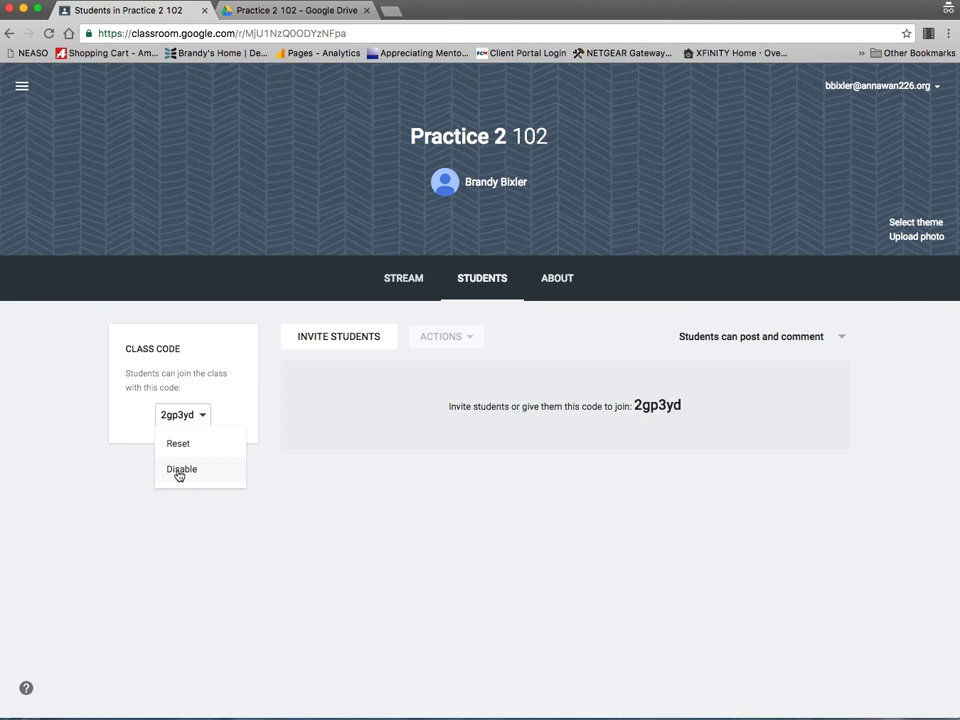
{"action": "left_click", "coordinate": [264, 521]}
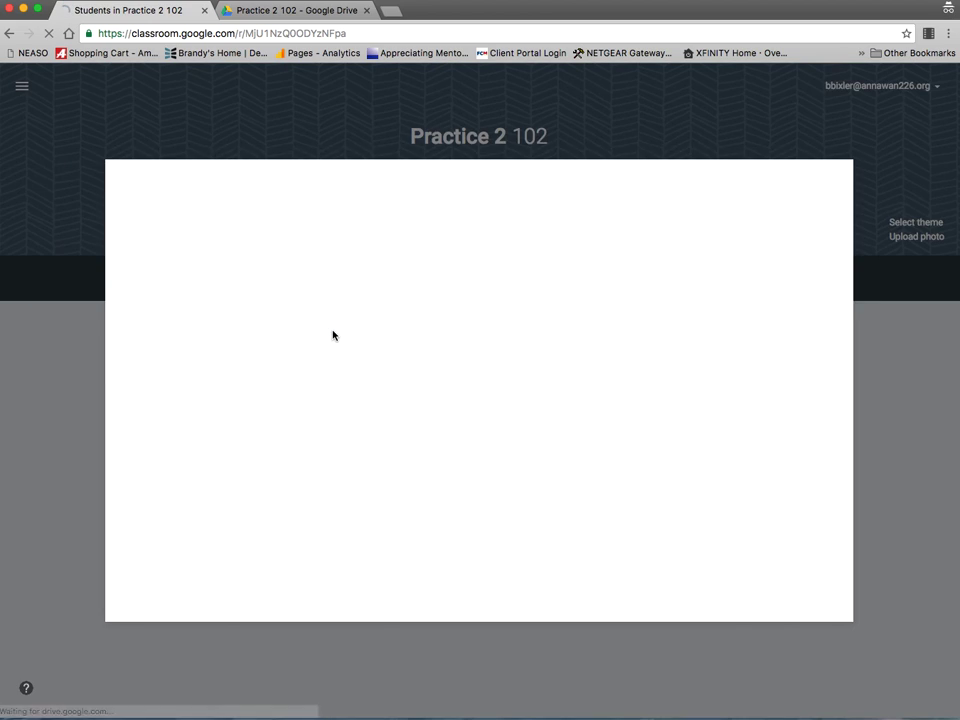
Step: Check the contacts and groups available for inviting students to the class, and close the invitation dialog
{"action": "left_click", "coordinate": [316, 334]}
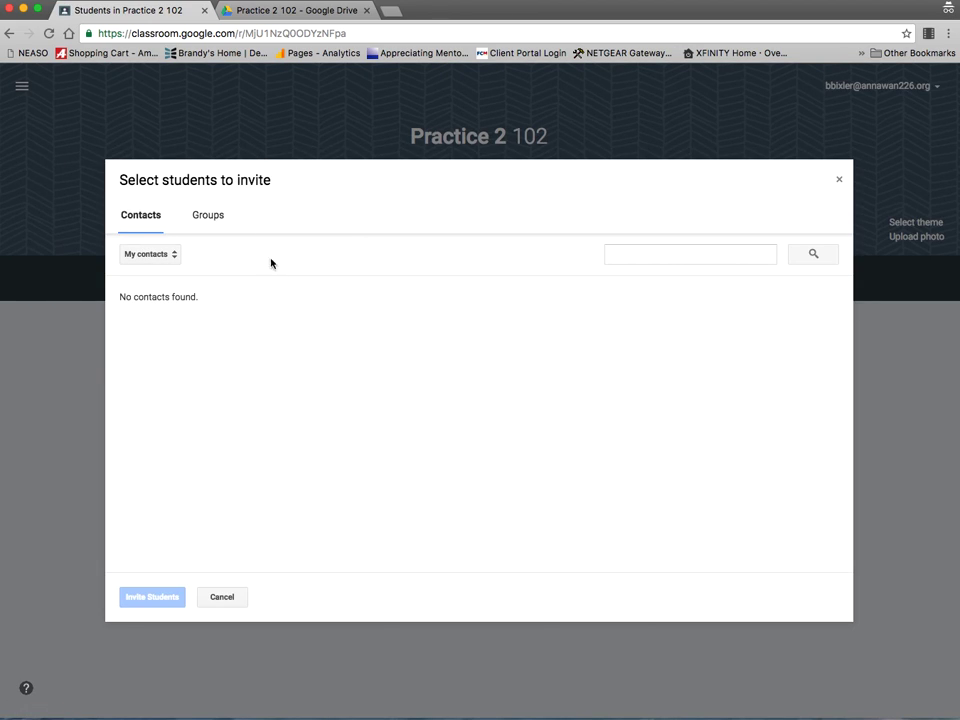
{"action": "left_click", "coordinate": [210, 219]}
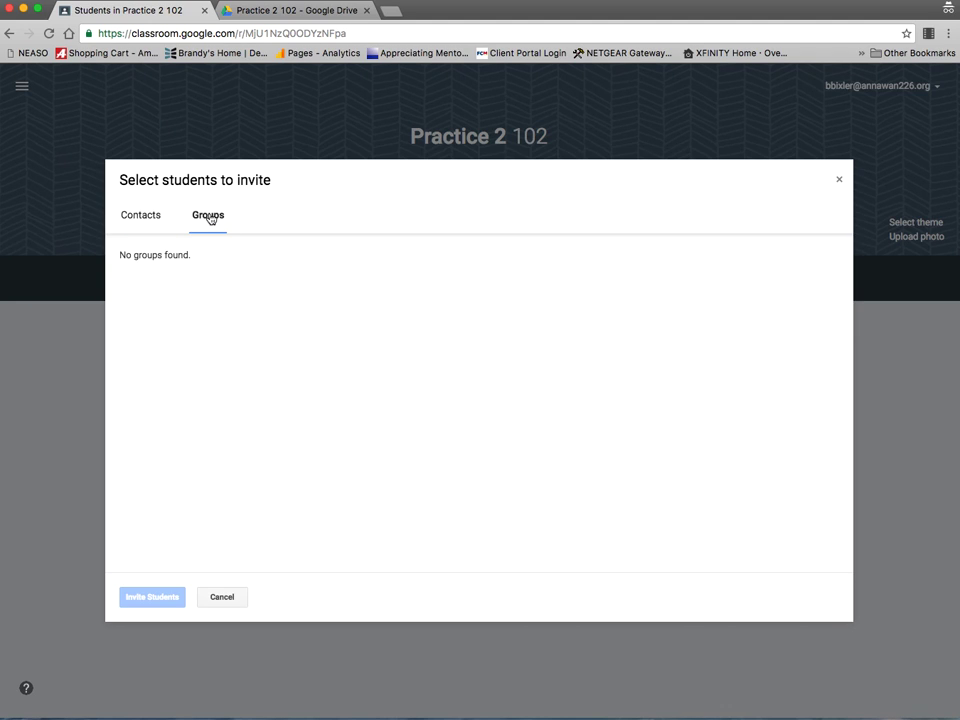
{"action": "left_click", "coordinate": [144, 225]}
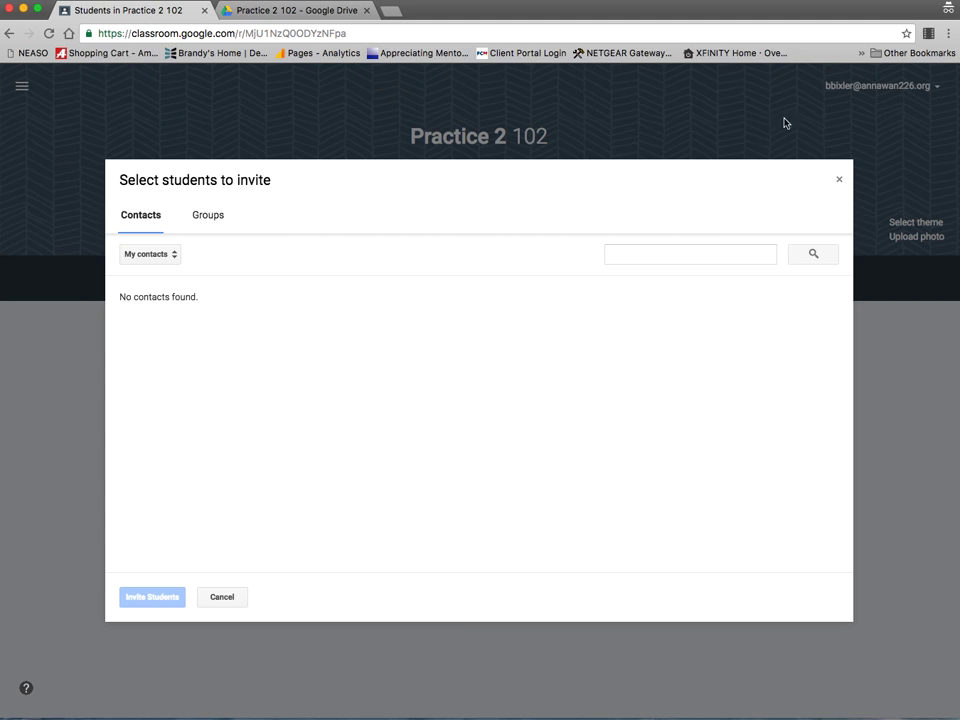
{"action": "left_click", "coordinate": [839, 180]}
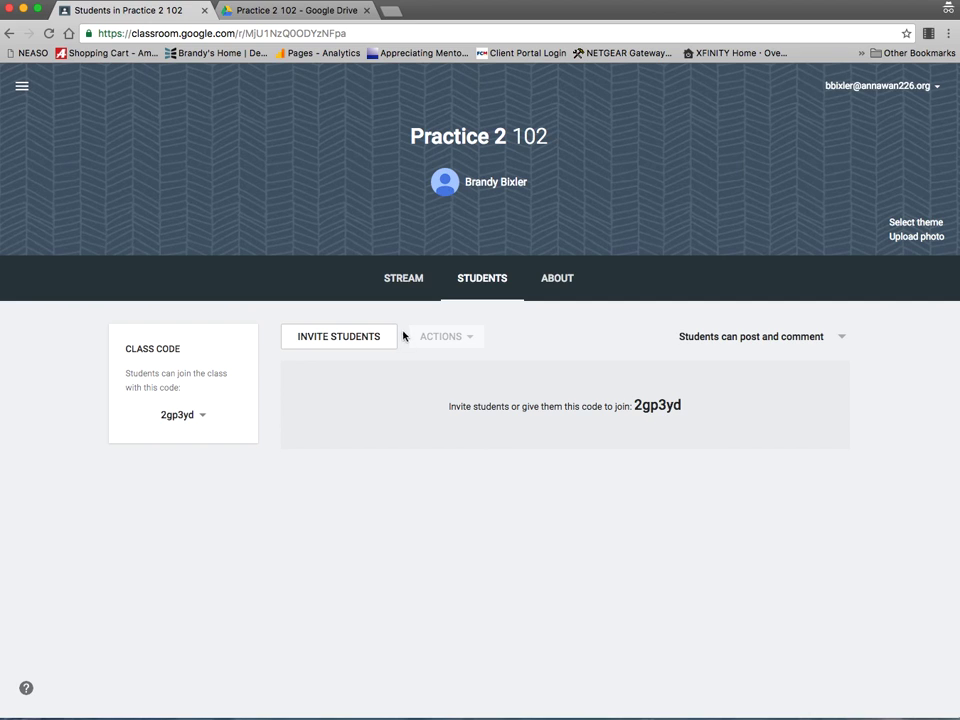
Step: Start a new question in the Practice 2 class stream reading "How many days left of the school year"
{"action": "left_click", "coordinate": [418, 279]}
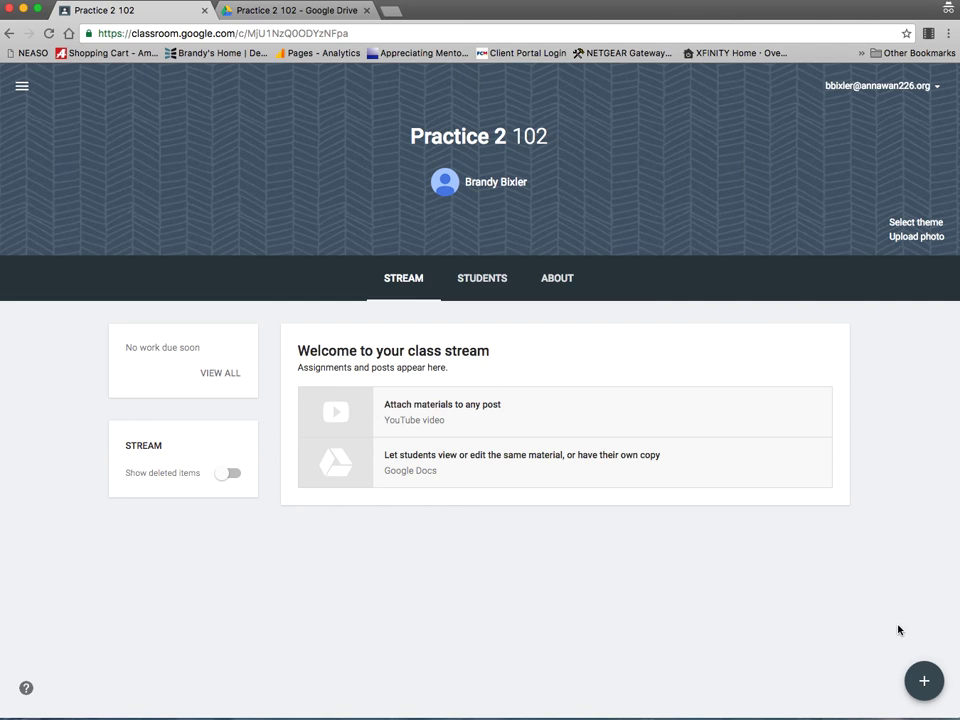
{"action": "mouse_move", "coordinate": [926, 686]}
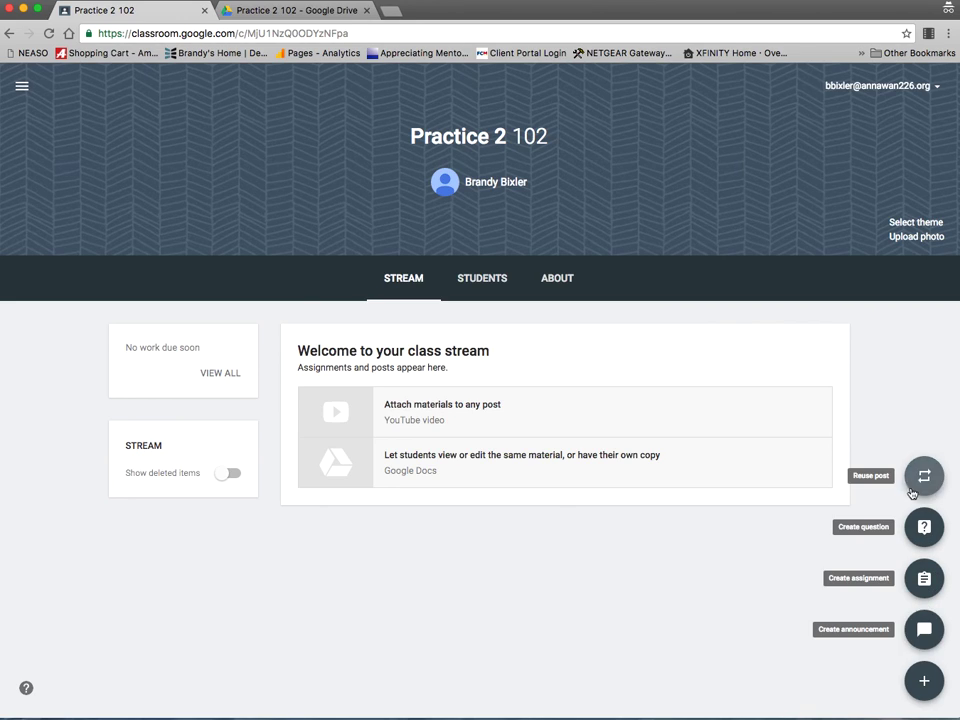
{"action": "left_click", "coordinate": [926, 527]}
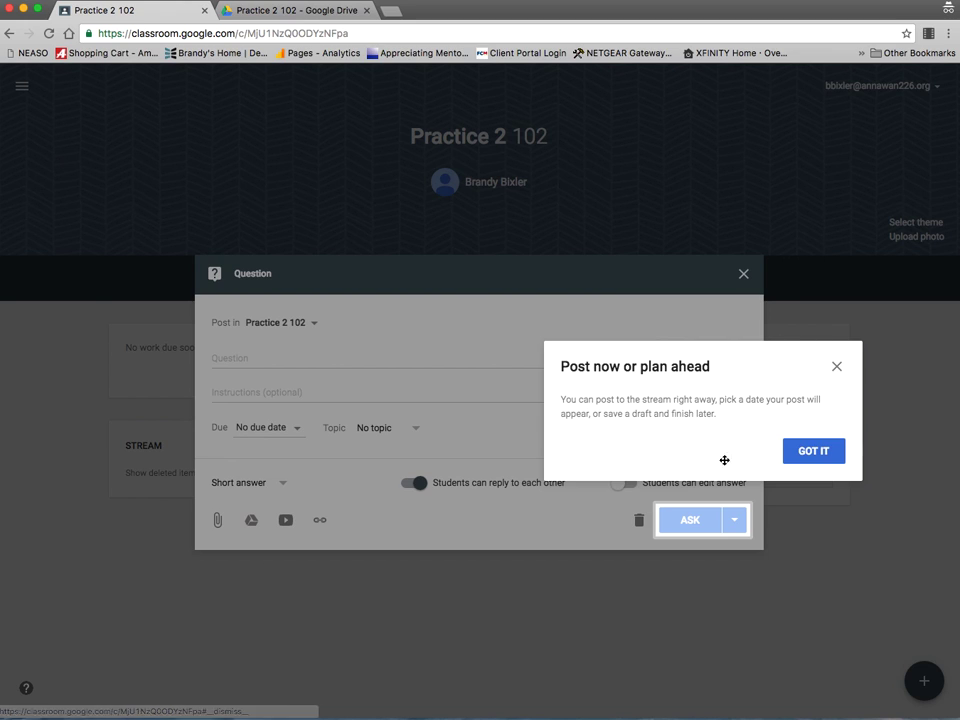
{"action": "left_click", "coordinate": [837, 367]}
{"action": "left_click", "coordinate": [359, 360]}
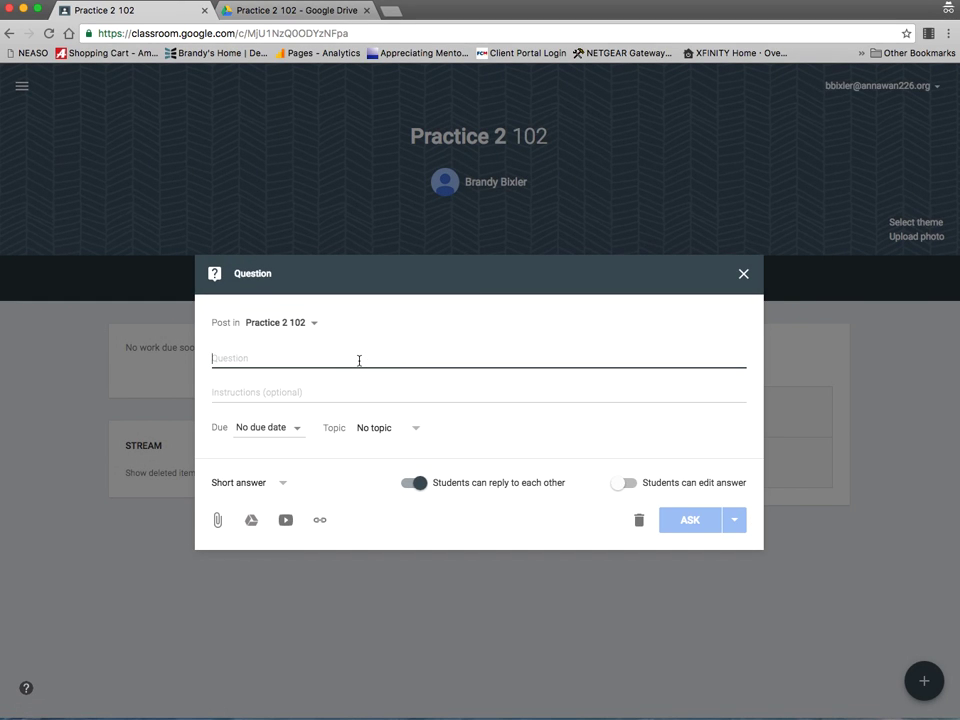
{"action": "type", "text": "How many days left of the school year"}
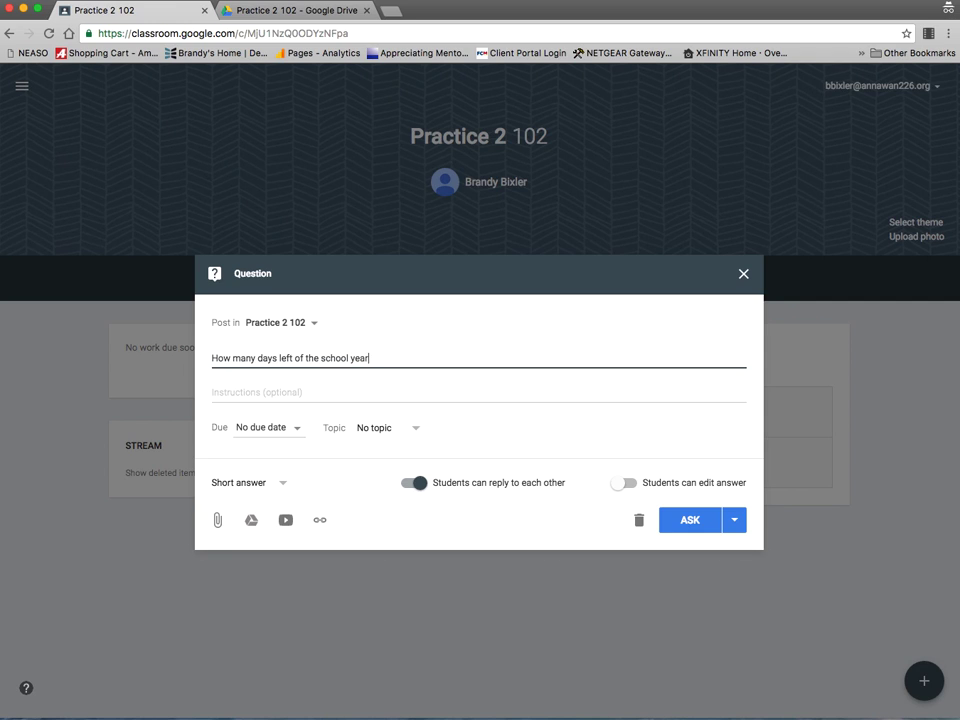
Step: Set the question's due date to Sep 24, 2016 and its answer type to multiple choice
{"action": "left_click", "coordinate": [297, 429]}
{"action": "left_click", "coordinate": [291, 484]}
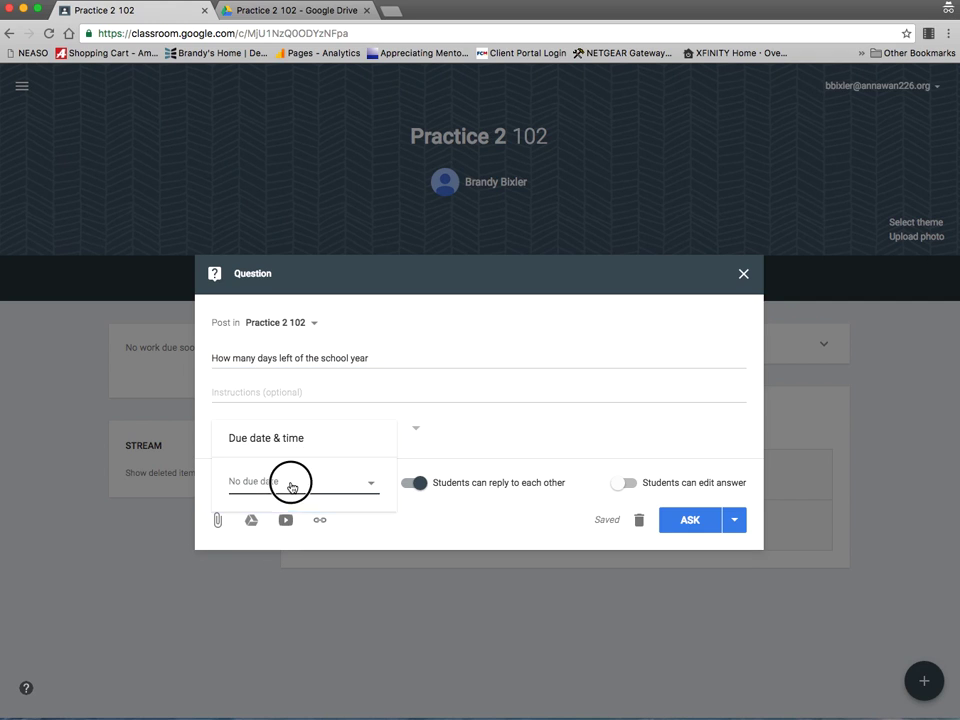
{"action": "left_click", "coordinate": [373, 620]}
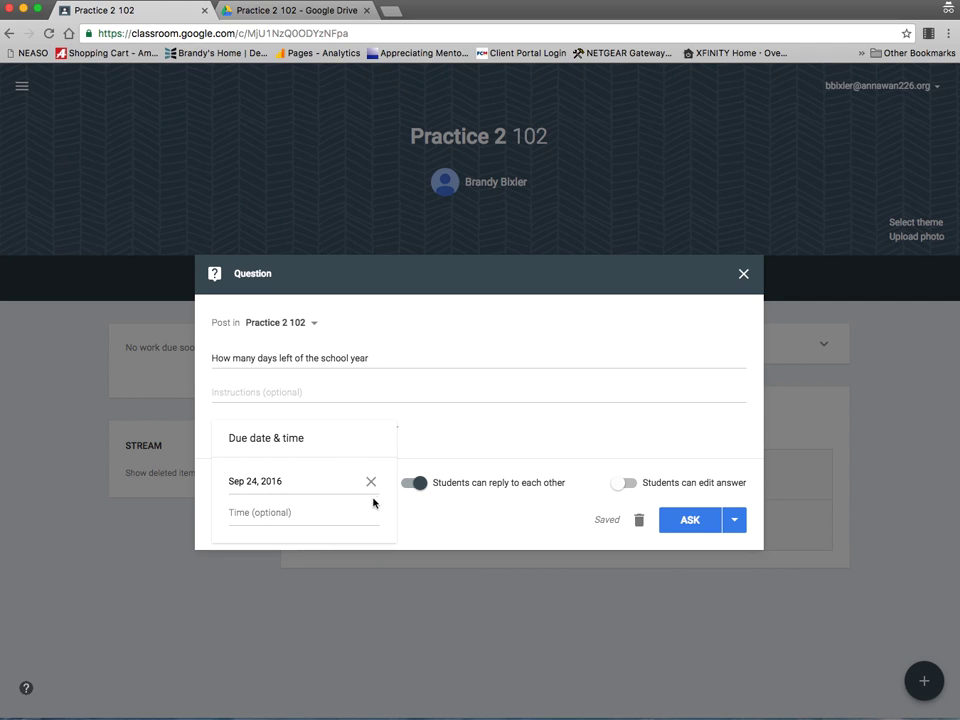
{"action": "left_click", "coordinate": [478, 379]}
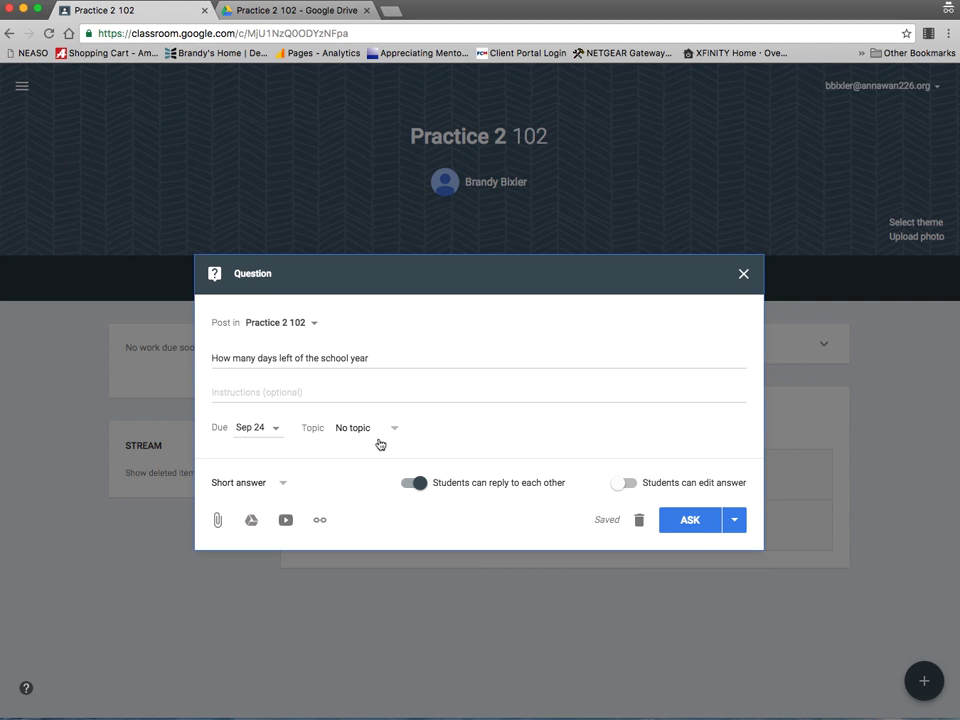
{"action": "left_click", "coordinate": [281, 488]}
{"action": "left_click", "coordinate": [280, 506]}
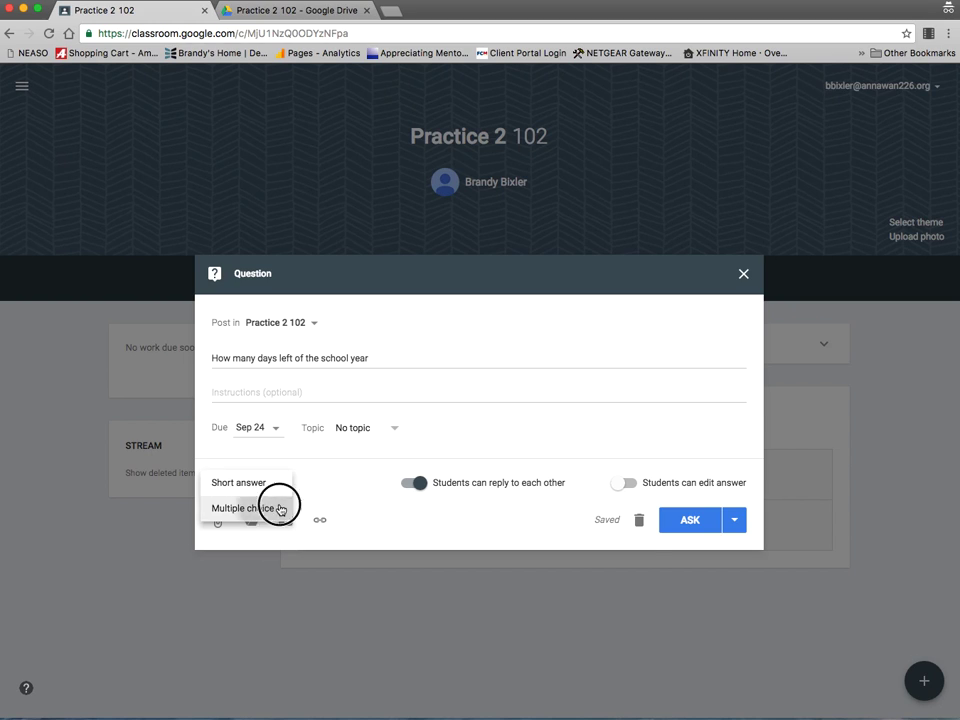
Step: Enter 250, 300 and 5 as the answer options of the multiple-choice question
{"action": "left_click", "coordinate": [276, 522]}
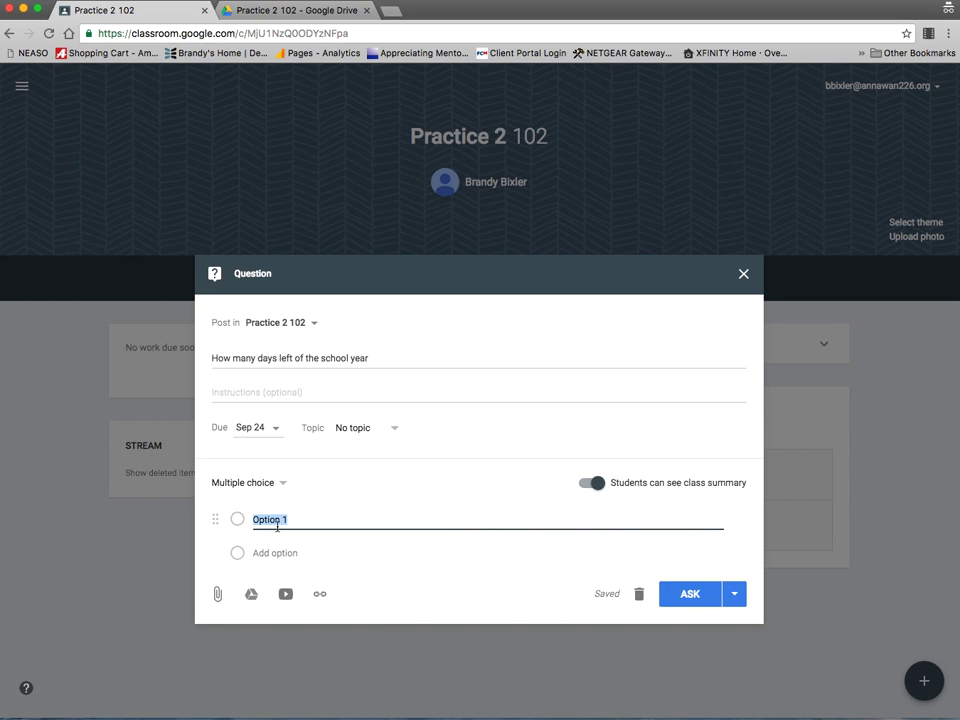
{"action": "type", "text": "250"}
{"action": "left_click", "coordinate": [262, 552]}
{"action": "type", "text": "30"}
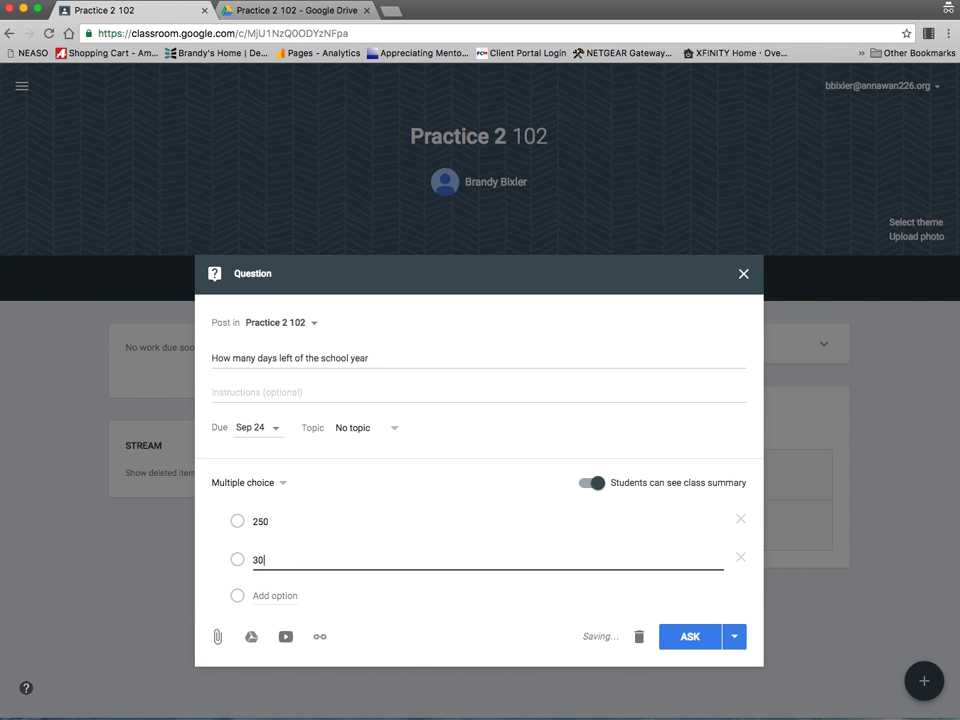
{"action": "type", "text": "0"}
{"action": "left_click", "coordinate": [242, 594]}
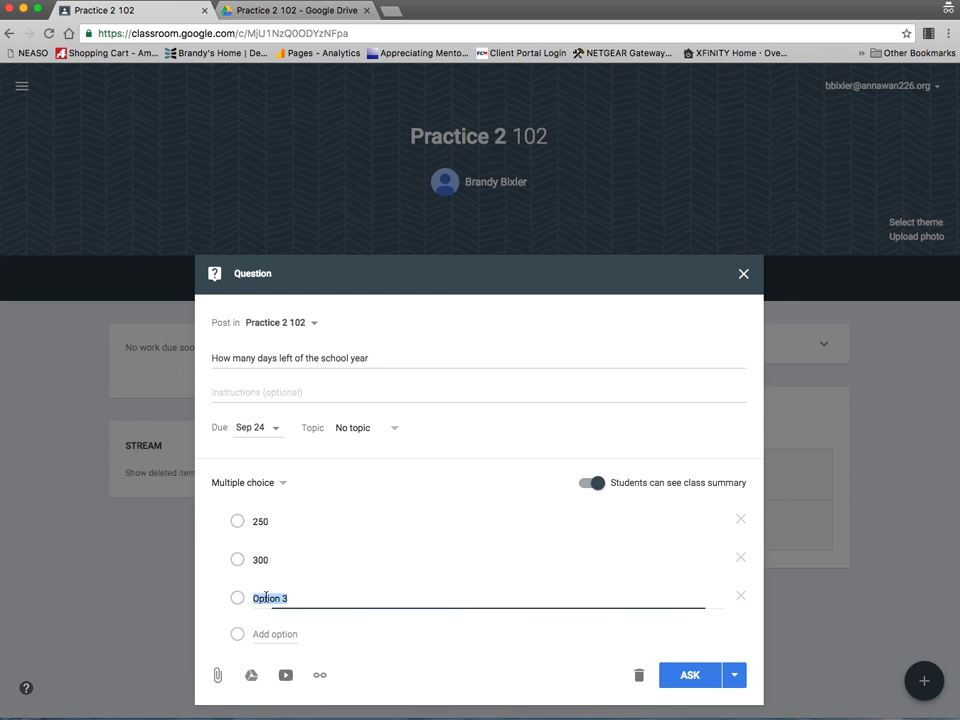
{"action": "type", "text": "5"}
{"action": "left_click", "coordinate": [398, 648]}
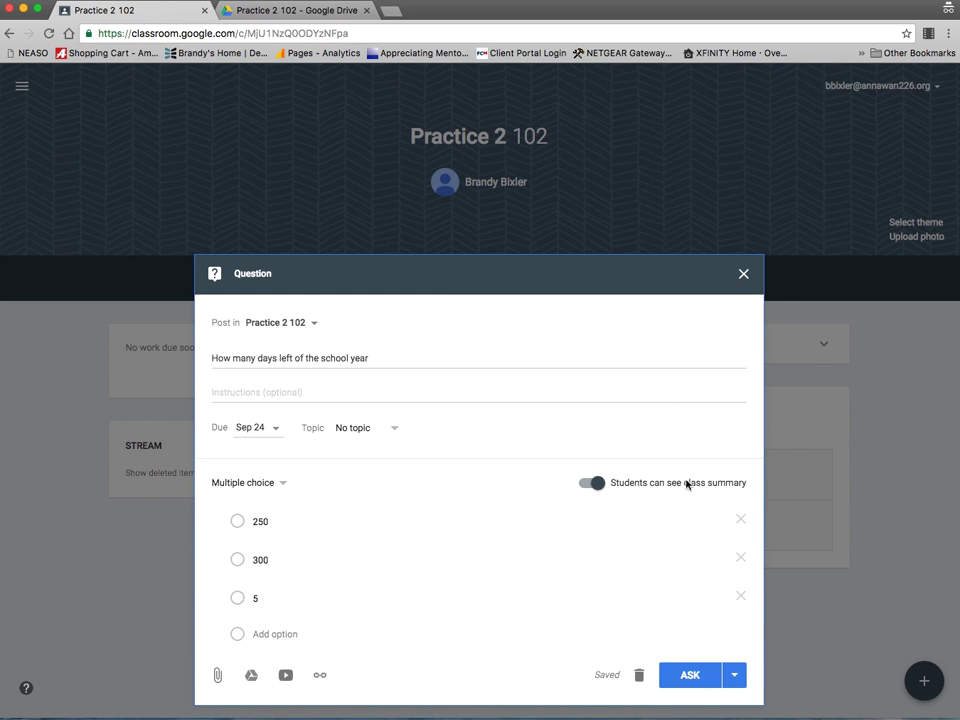
Step: Try the class summary setting, leave it on so students can see the summary, and post the question
{"action": "left_click", "coordinate": [596, 484]}
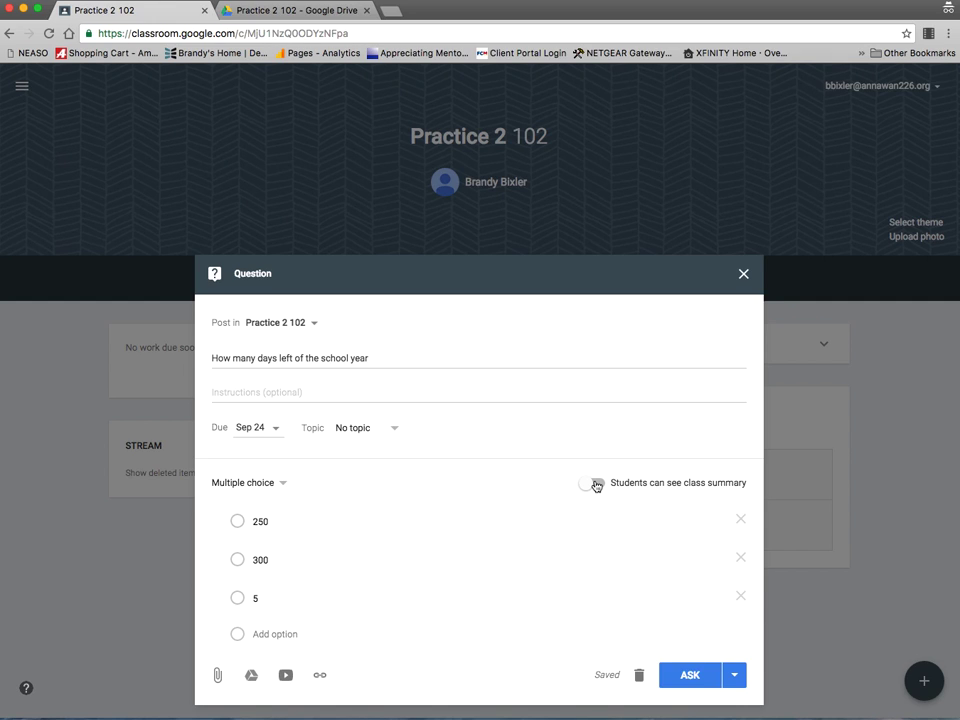
{"action": "left_click", "coordinate": [600, 484]}
{"action": "left_click", "coordinate": [696, 681]}
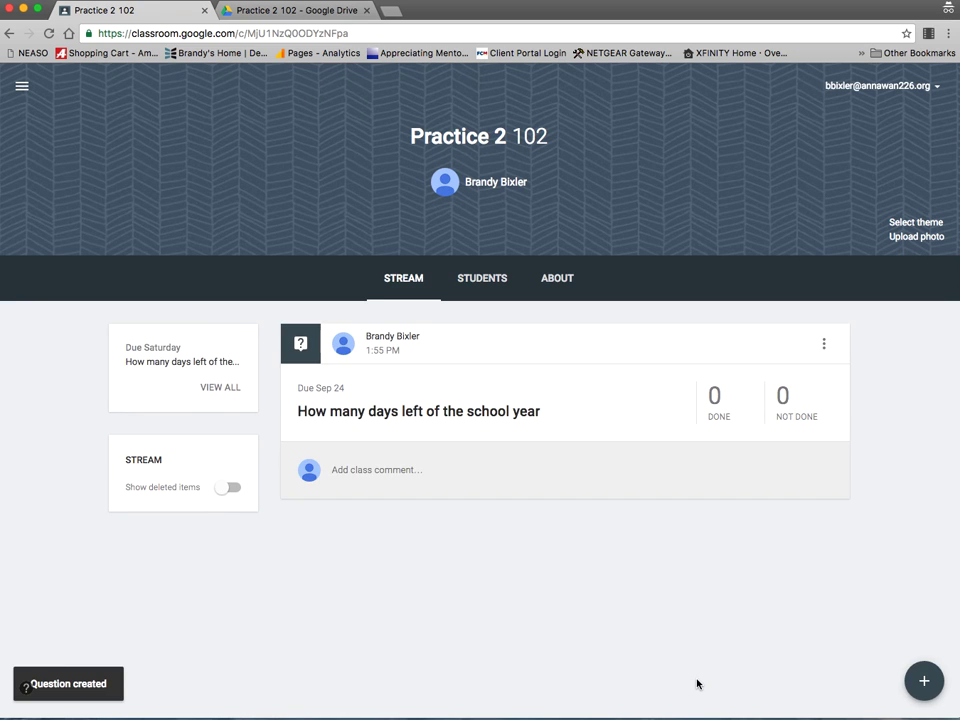
Step: Start a new assignment in the class stream titled "Biography" with a due date of Sep 29
{"action": "mouse_move", "coordinate": [925, 680]}
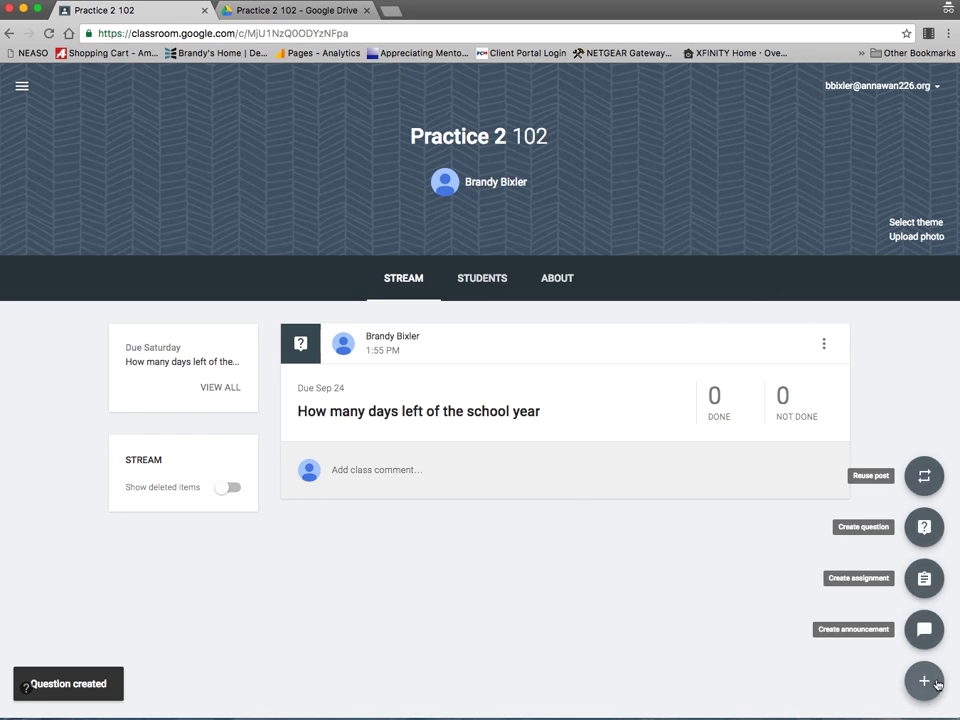
{"action": "left_click", "coordinate": [924, 578]}
{"action": "left_click", "coordinate": [259, 381]}
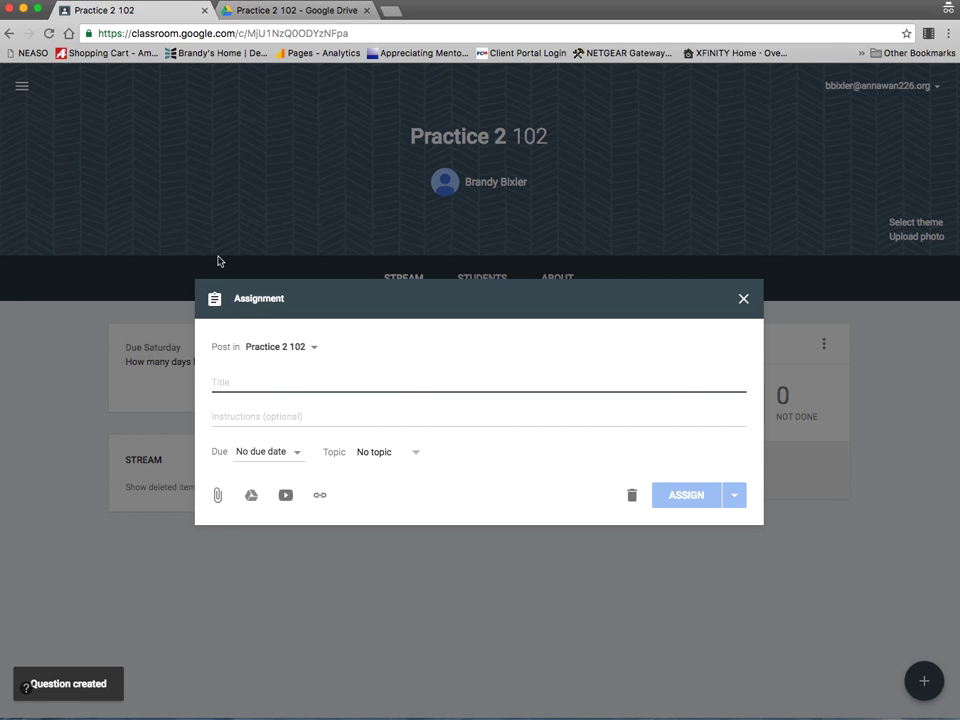
{"action": "type", "text": "Biography"}
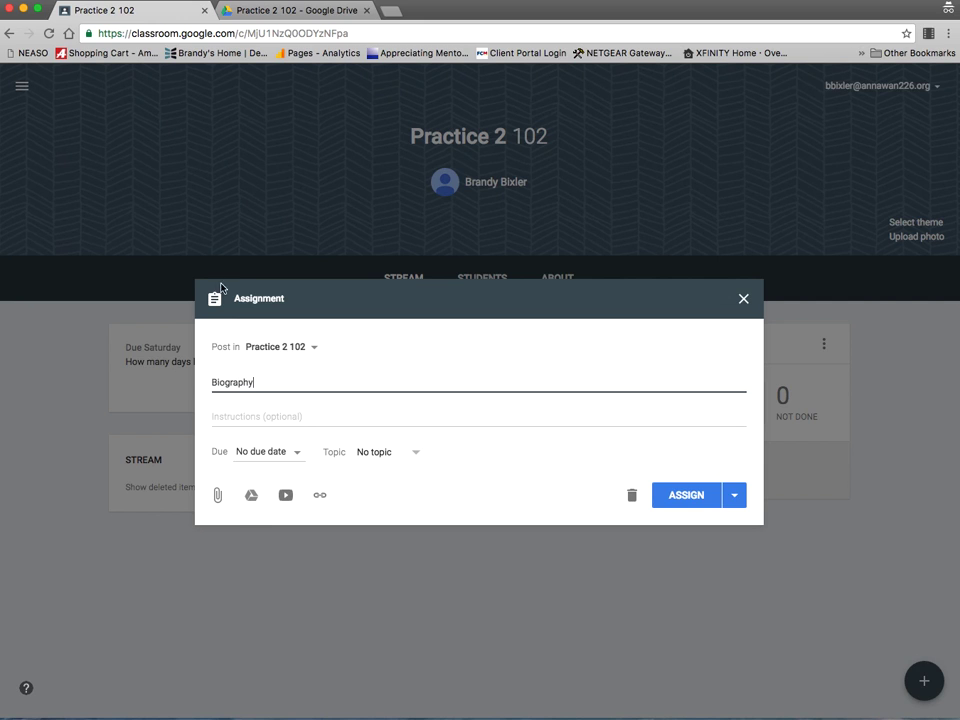
{"action": "left_click", "coordinate": [277, 455]}
{"action": "left_click", "coordinate": [279, 507]}
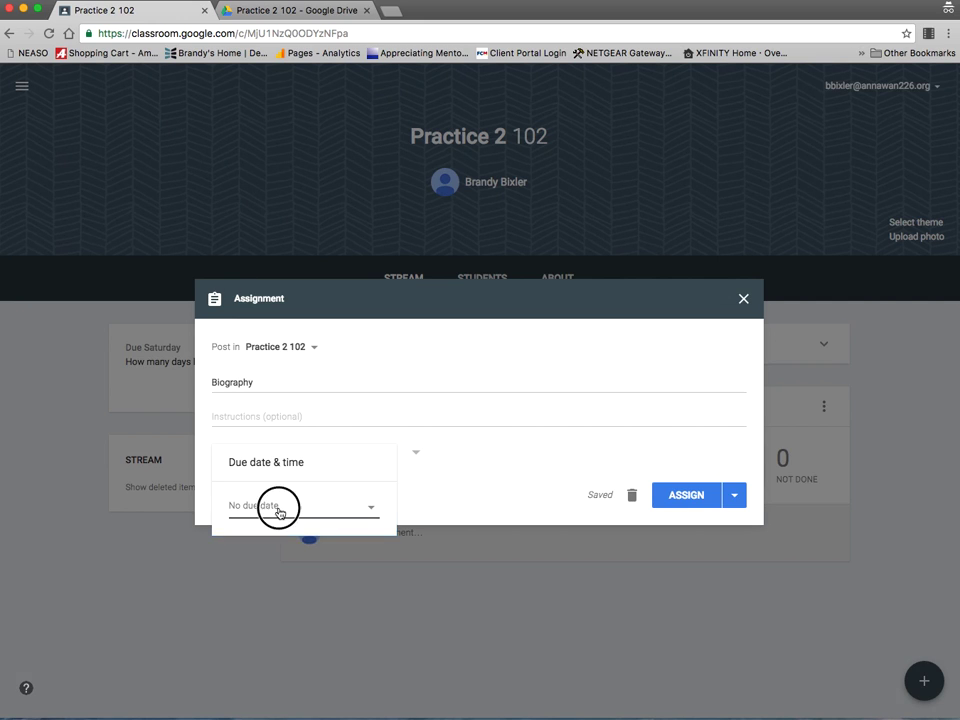
{"action": "left_click", "coordinate": [331, 668]}
{"action": "left_click", "coordinate": [476, 486]}
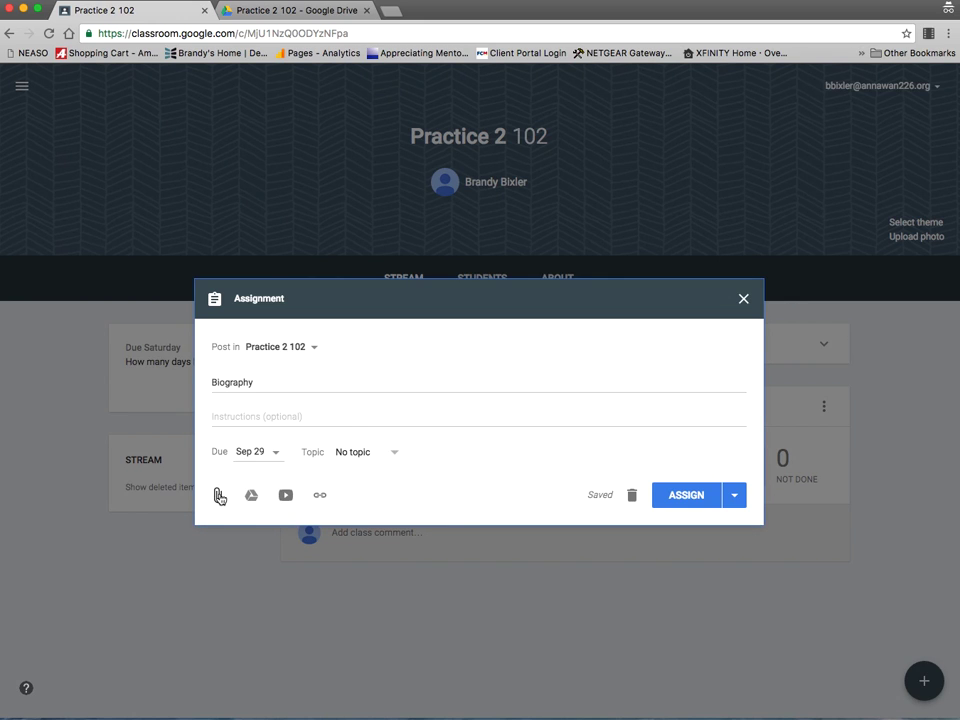
Step: Examine the file upload, Google Drive, YouTube video and link attachment options for the assignment without adding anything
{"action": "left_click", "coordinate": [218, 497]}
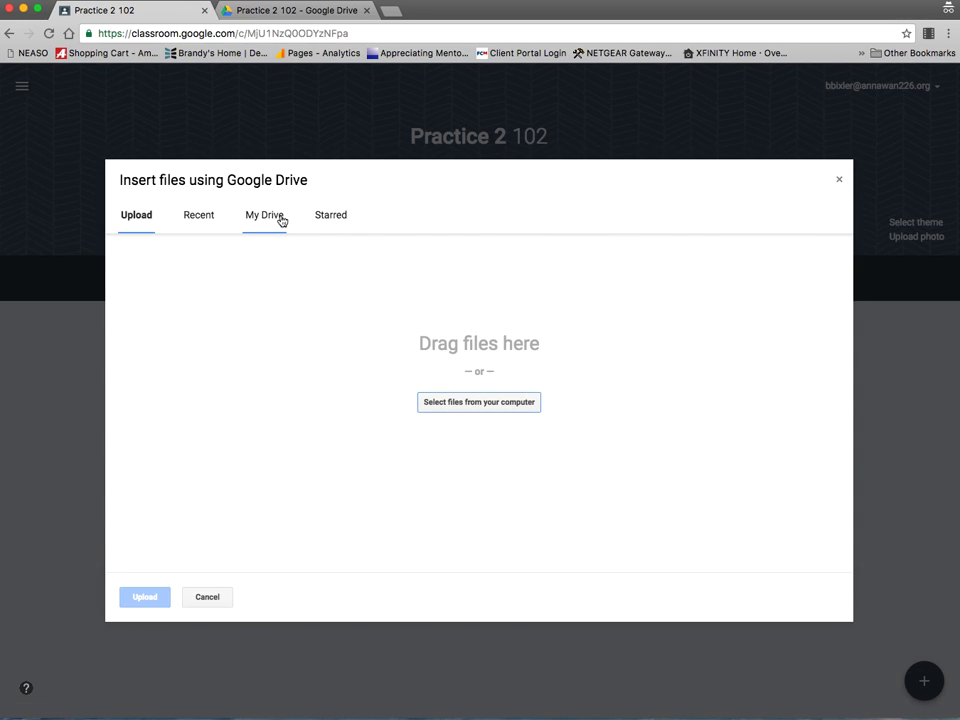
{"action": "left_click", "coordinate": [840, 180]}
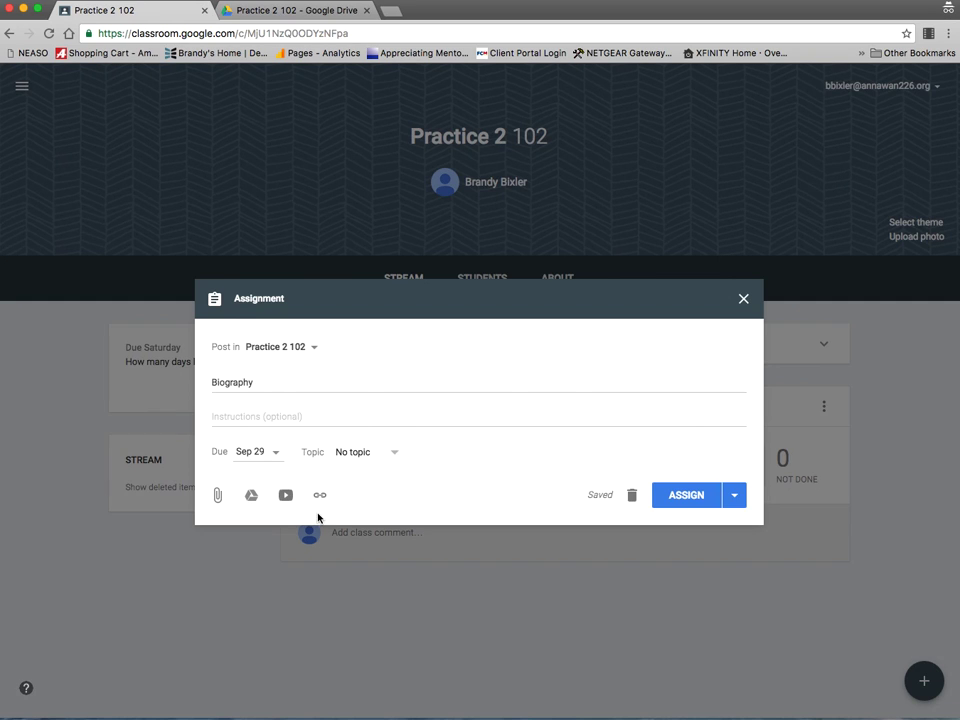
{"action": "left_click", "coordinate": [251, 494]}
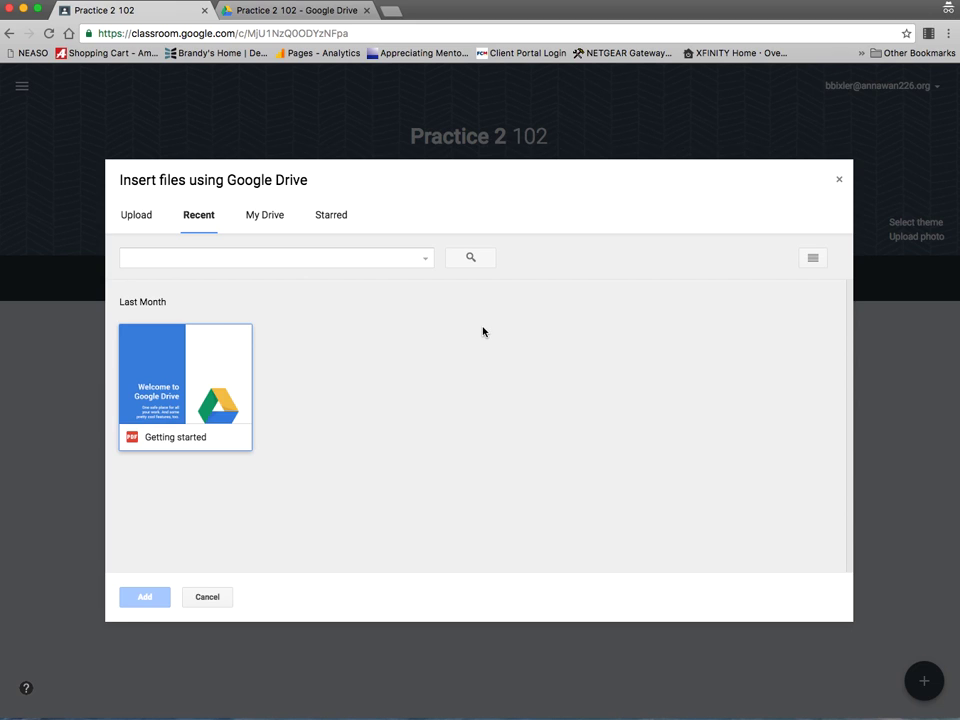
{"action": "left_click", "coordinate": [840, 182]}
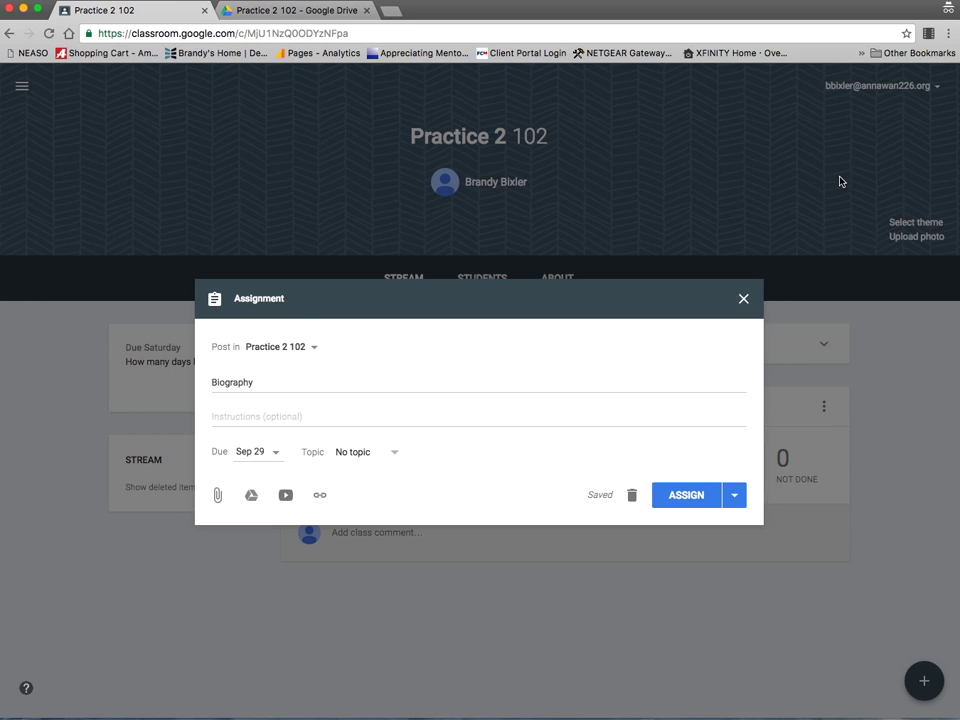
{"action": "left_click", "coordinate": [288, 496]}
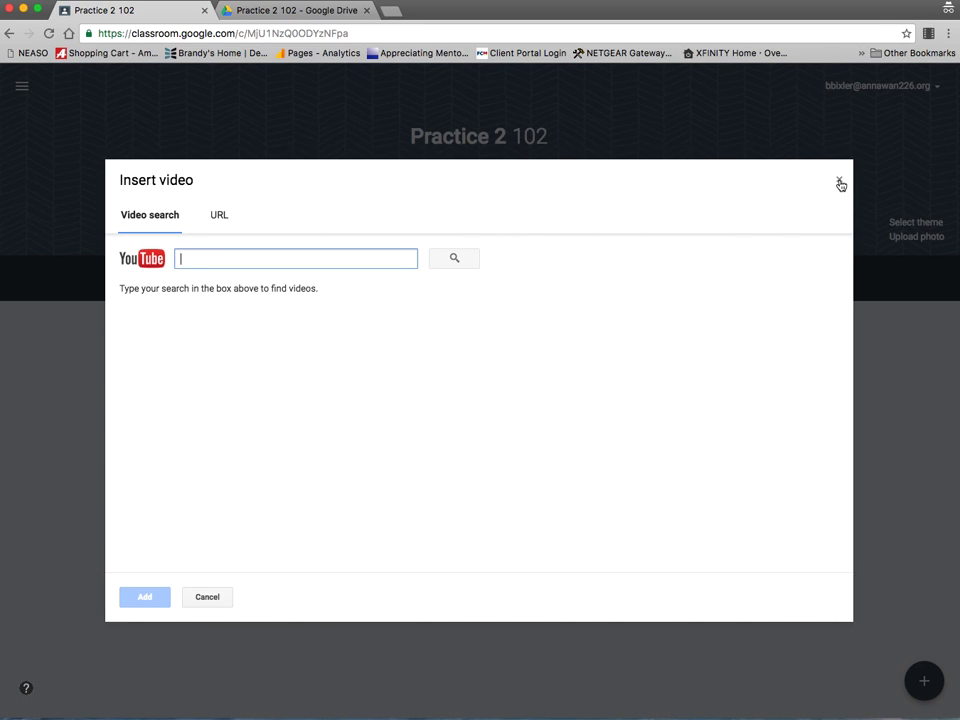
{"action": "left_click", "coordinate": [839, 181]}
{"action": "left_click", "coordinate": [320, 495]}
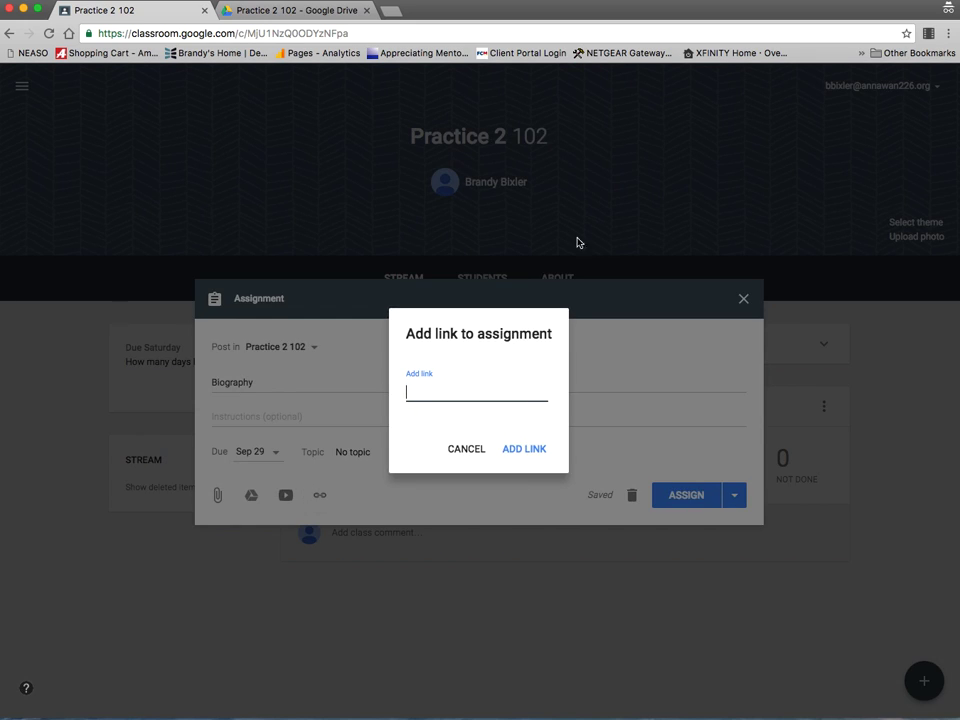
{"action": "left_click", "coordinate": [481, 451]}
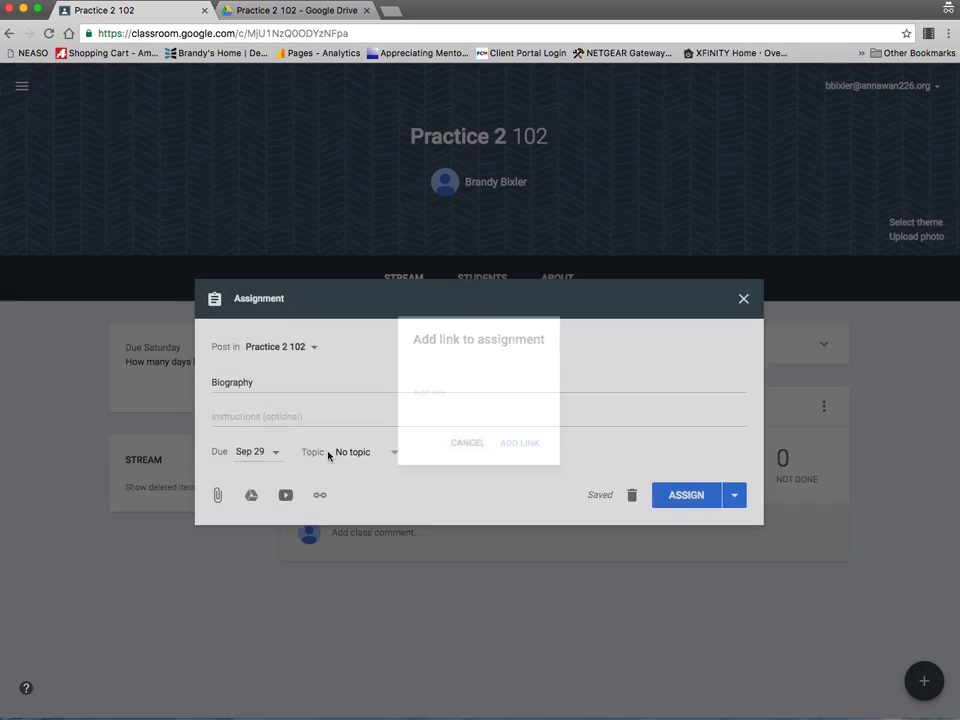
Step: Attach the "Getting started" PDF from Google Drive to the Biography assignment
{"action": "left_click", "coordinate": [250, 496]}
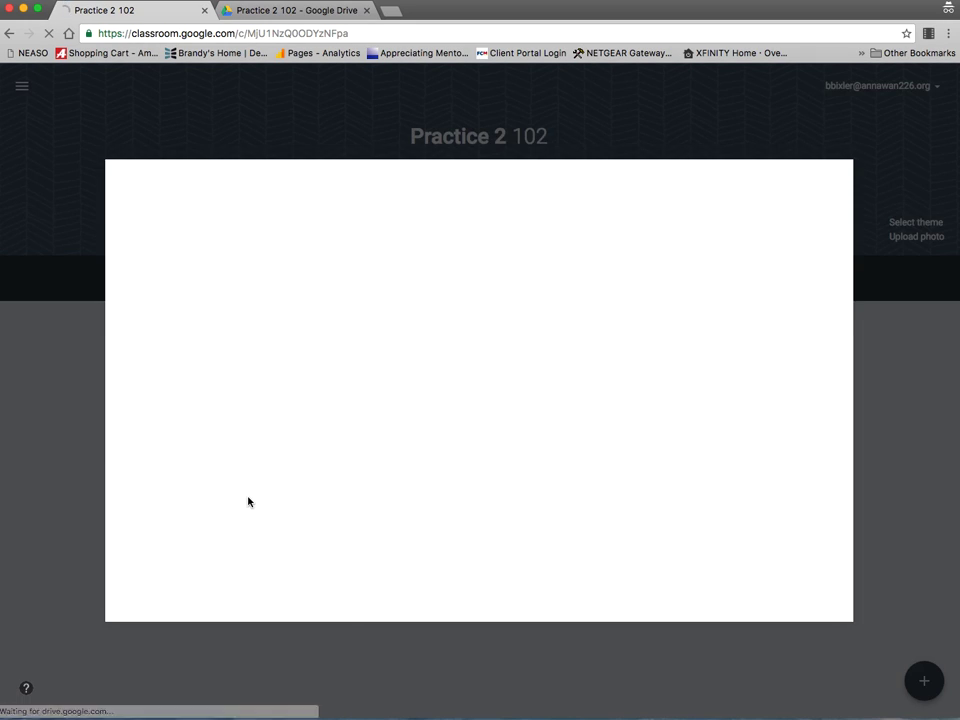
{"action": "left_click", "coordinate": [193, 385]}
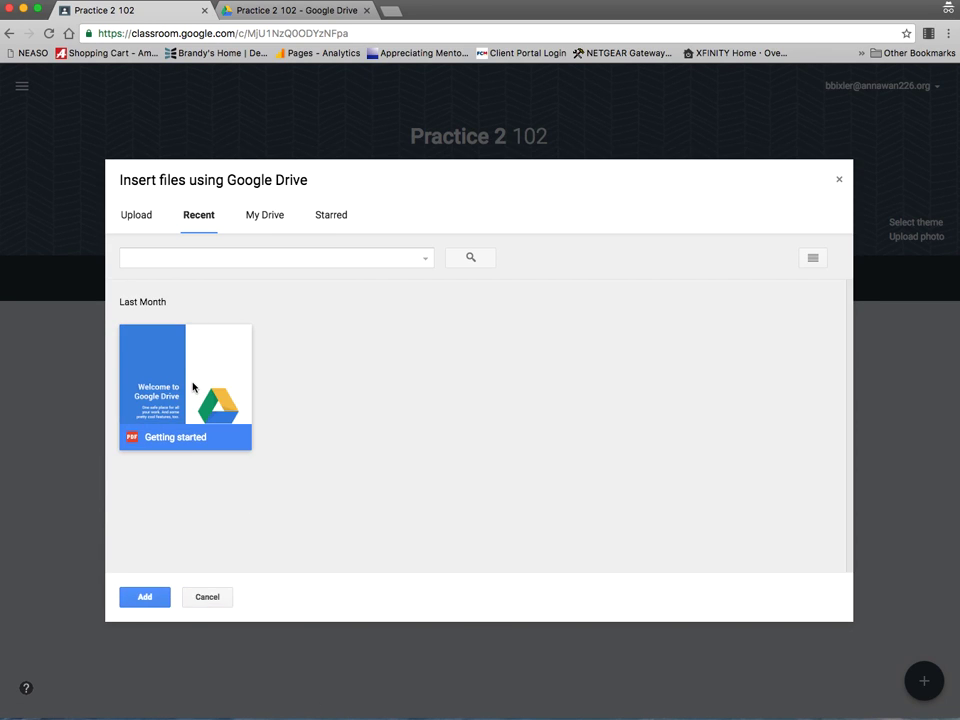
{"action": "left_click", "coordinate": [155, 598]}
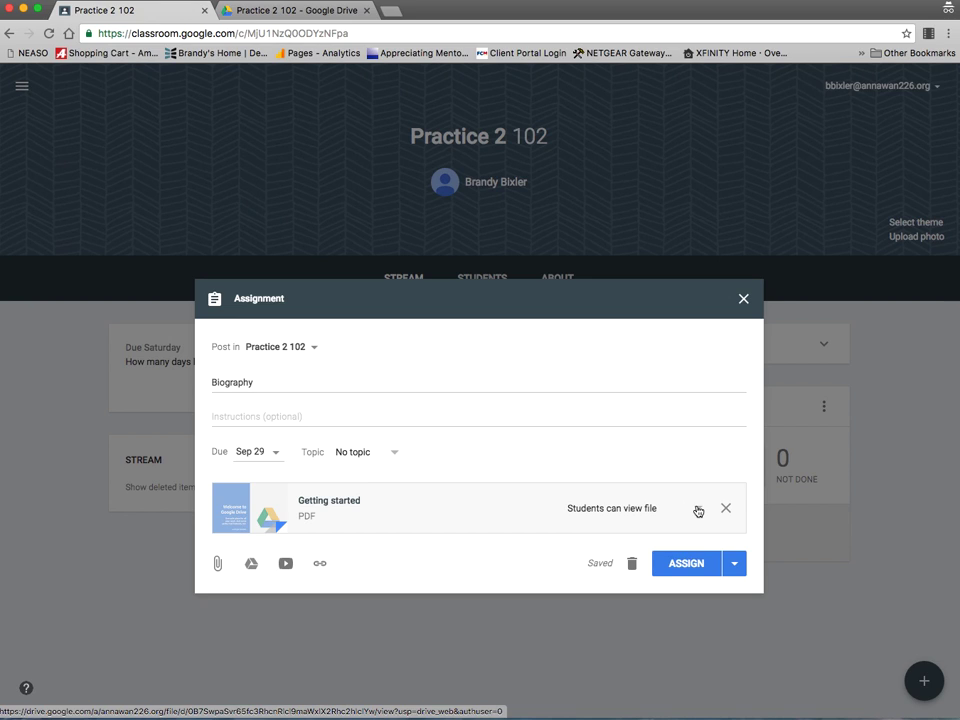
Step: Set the attached PDF to make a copy for each student and assign the Biography assignment to the class
{"action": "left_click", "coordinate": [698, 511]}
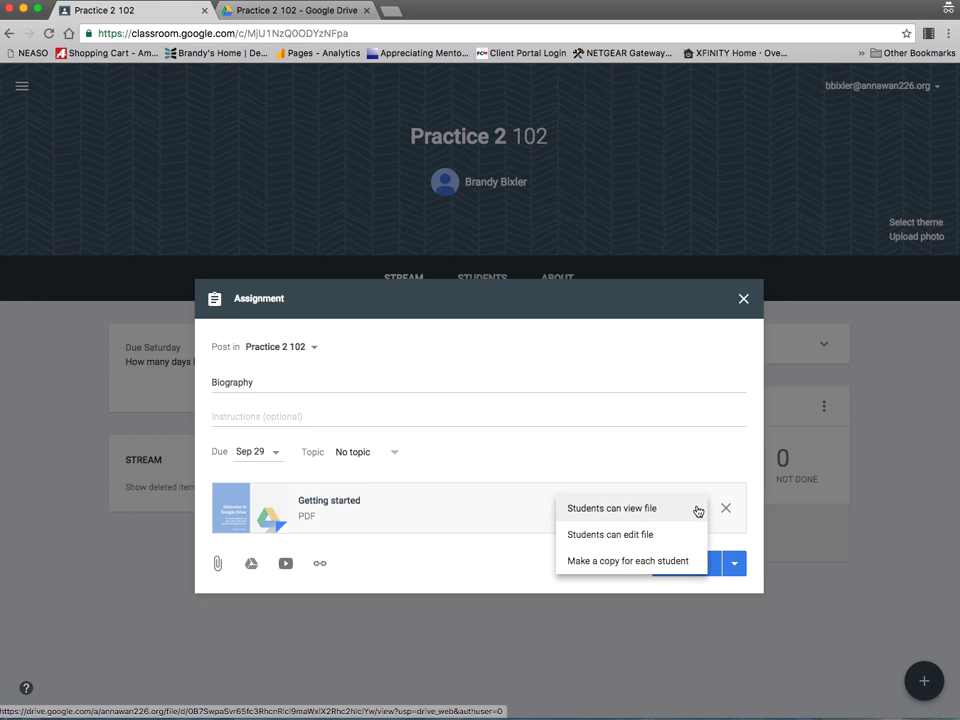
{"action": "left_click", "coordinate": [664, 563]}
{"action": "left_click", "coordinate": [693, 568]}
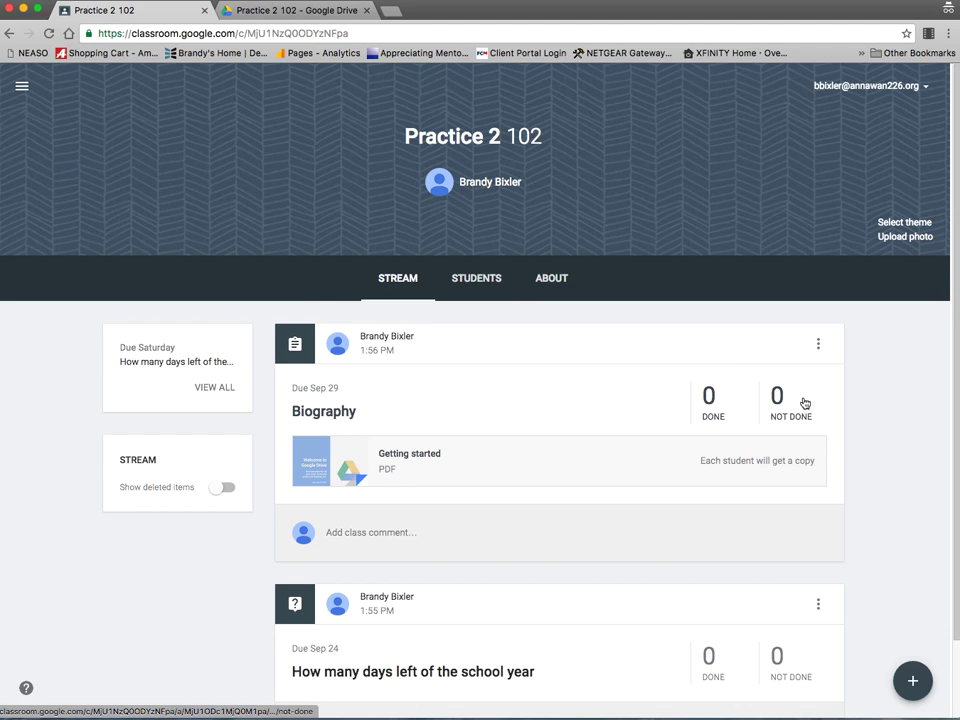
Step: View the available actions for the Biography assignment post without choosing one
{"action": "left_click", "coordinate": [818, 343]}
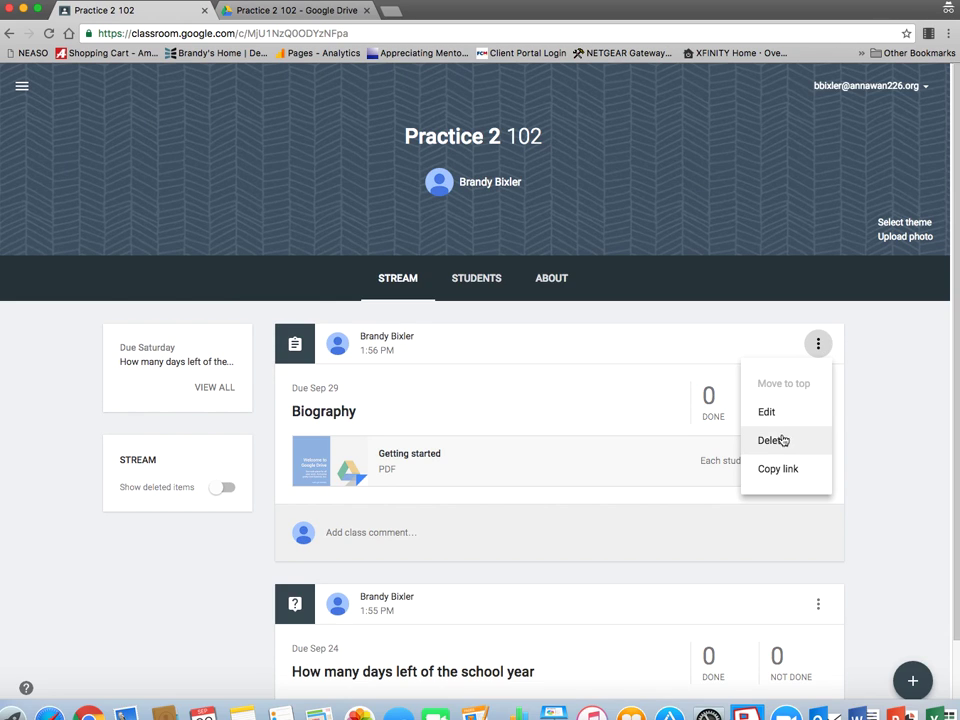
{"action": "left_click", "coordinate": [845, 466]}
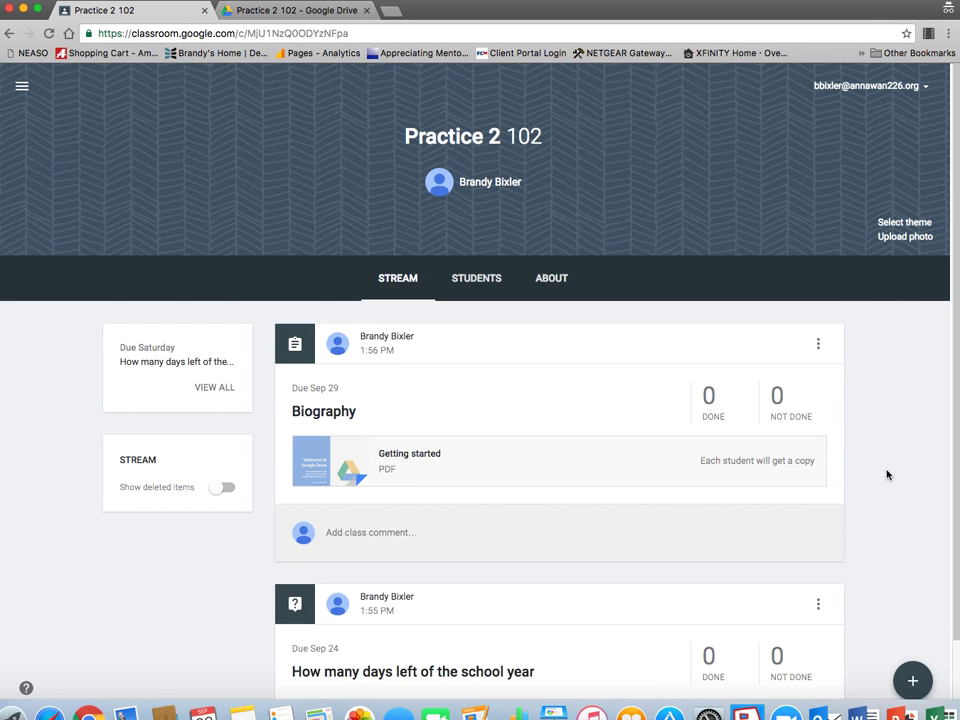
{"action": "scroll", "coordinate": [886, 474], "scroll_direction": "down", "scroll_amount": 2}
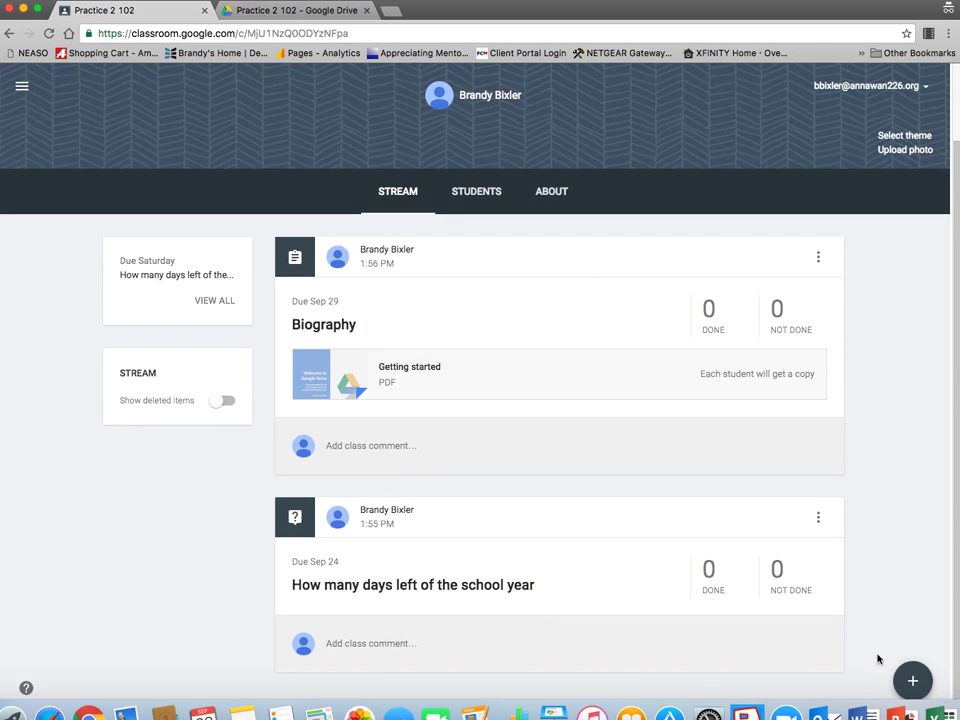
Step: Post an announcement to the class stream reading "Today is Great!"
{"action": "mouse_move", "coordinate": [915, 681]}
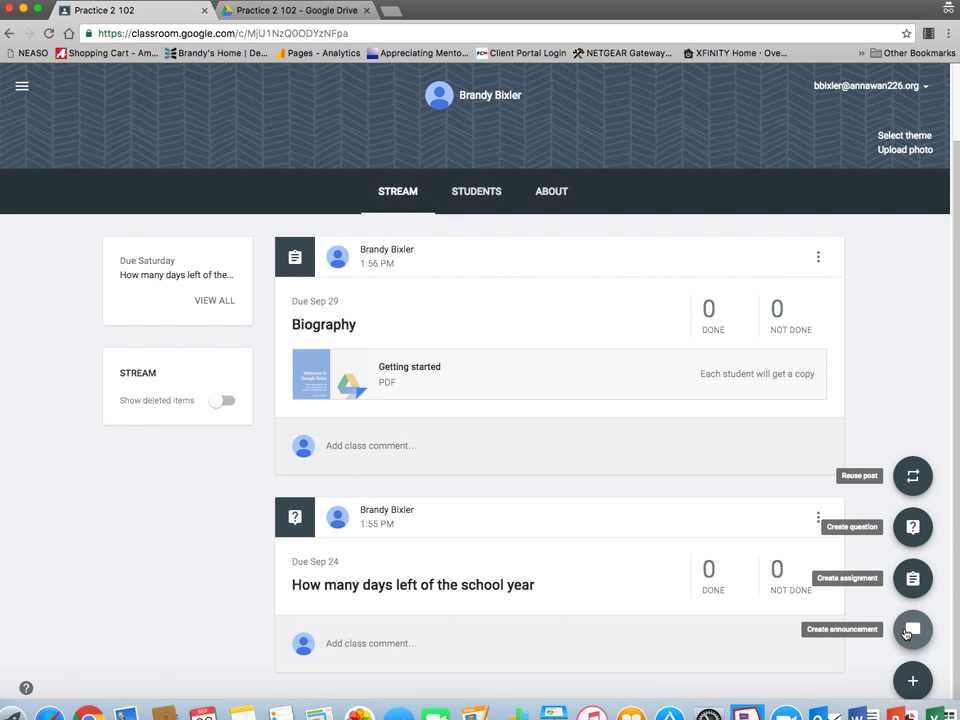
{"action": "left_click", "coordinate": [909, 630]}
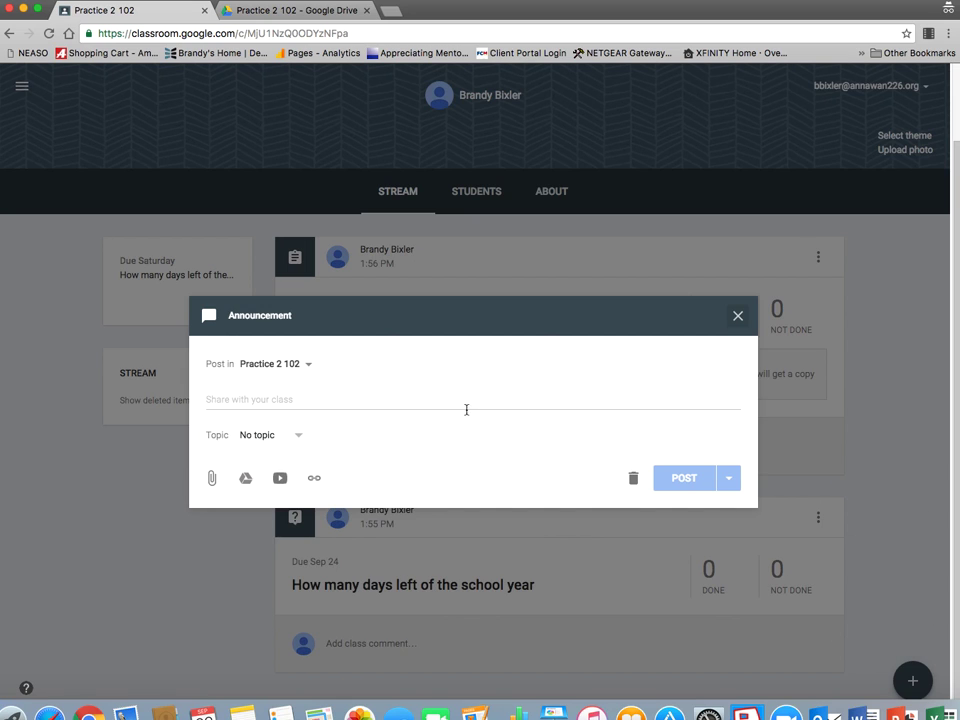
{"action": "left_click", "coordinate": [362, 404]}
{"action": "type", "text": "Today is Great!"}
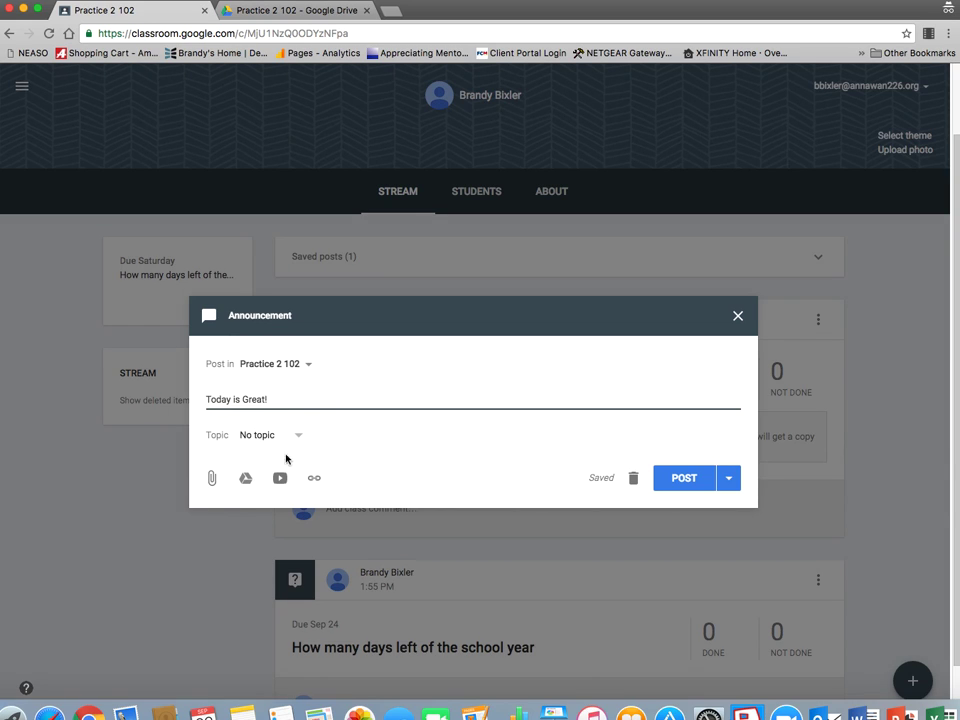
{"action": "left_click", "coordinate": [676, 485]}
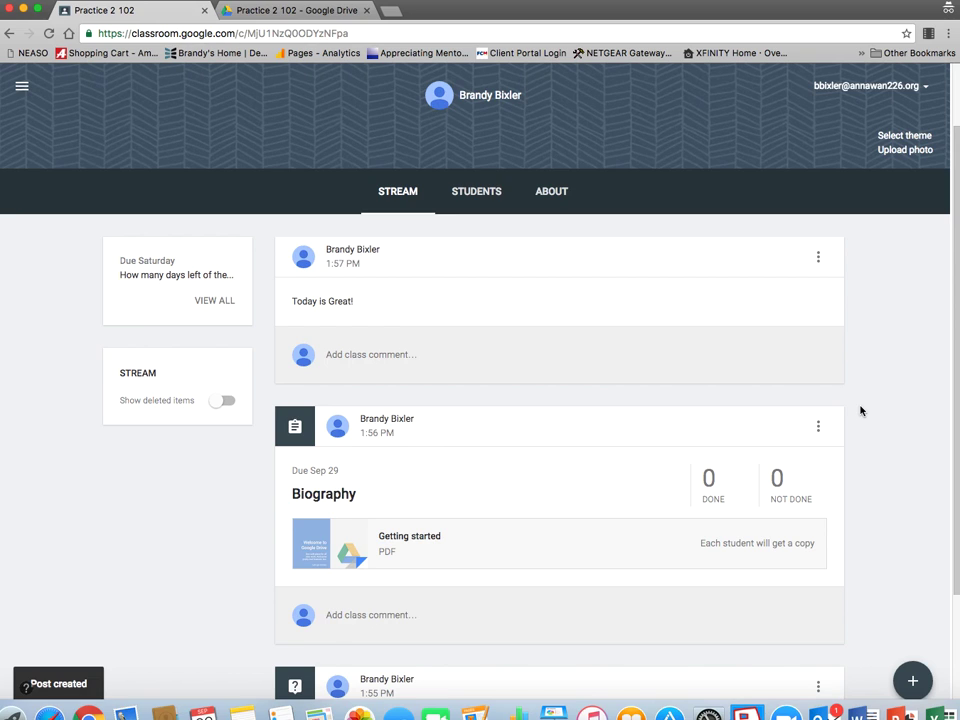
Step: Look over the posts in the class stream and open the student work for the Biography assignment
{"action": "scroll", "coordinate": [860, 410], "scroll_direction": "down", "scroll_amount": 3}
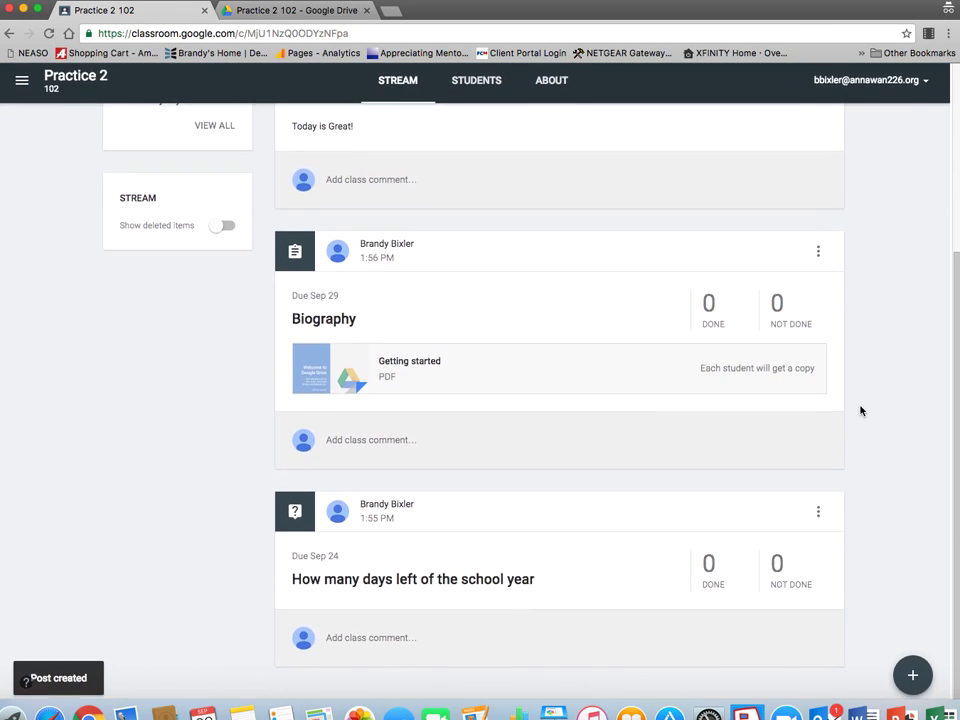
{"action": "scroll", "coordinate": [861, 410], "scroll_direction": "up", "scroll_amount": 4}
{"action": "scroll", "coordinate": [860, 410], "scroll_direction": "up", "scroll_amount": 1}
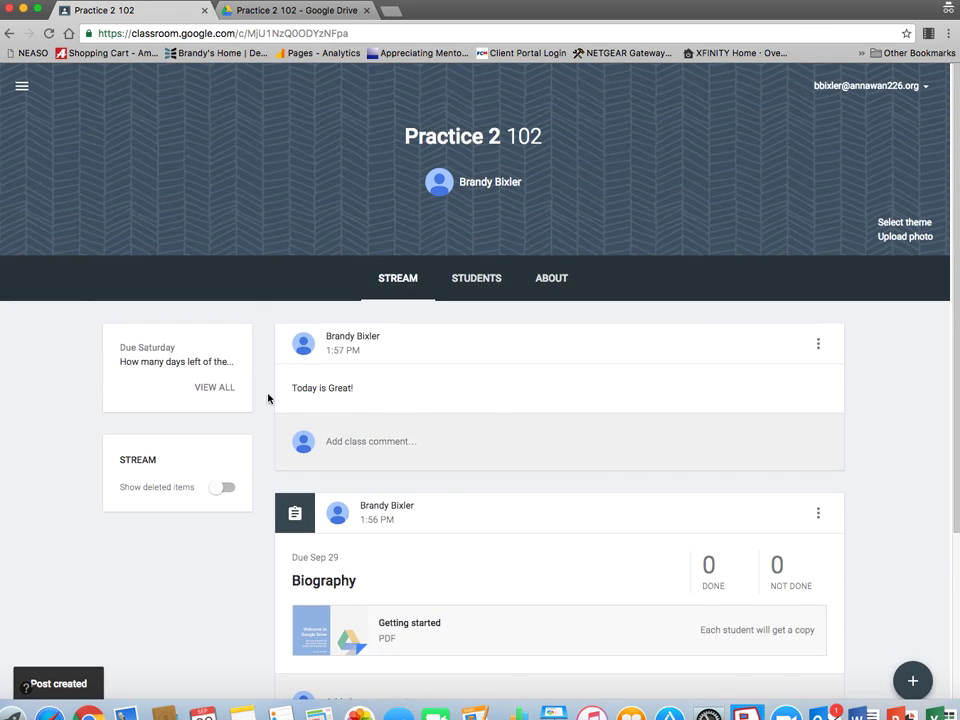
{"action": "left_click", "coordinate": [713, 578]}
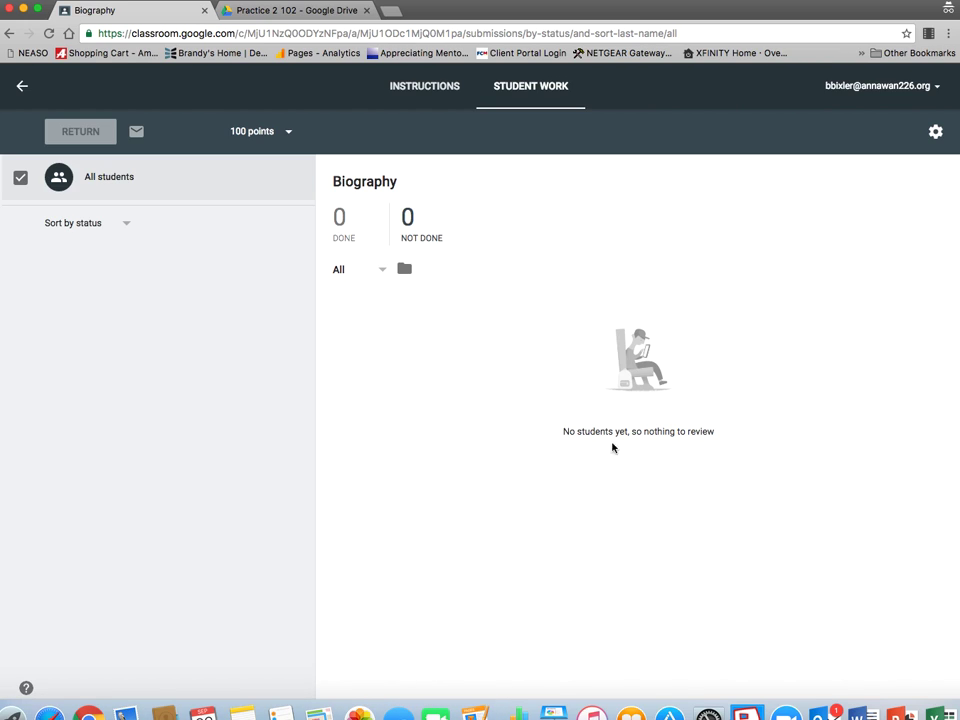
Step: Set the Biography assignment's point value to 4
{"action": "left_click", "coordinate": [286, 131]}
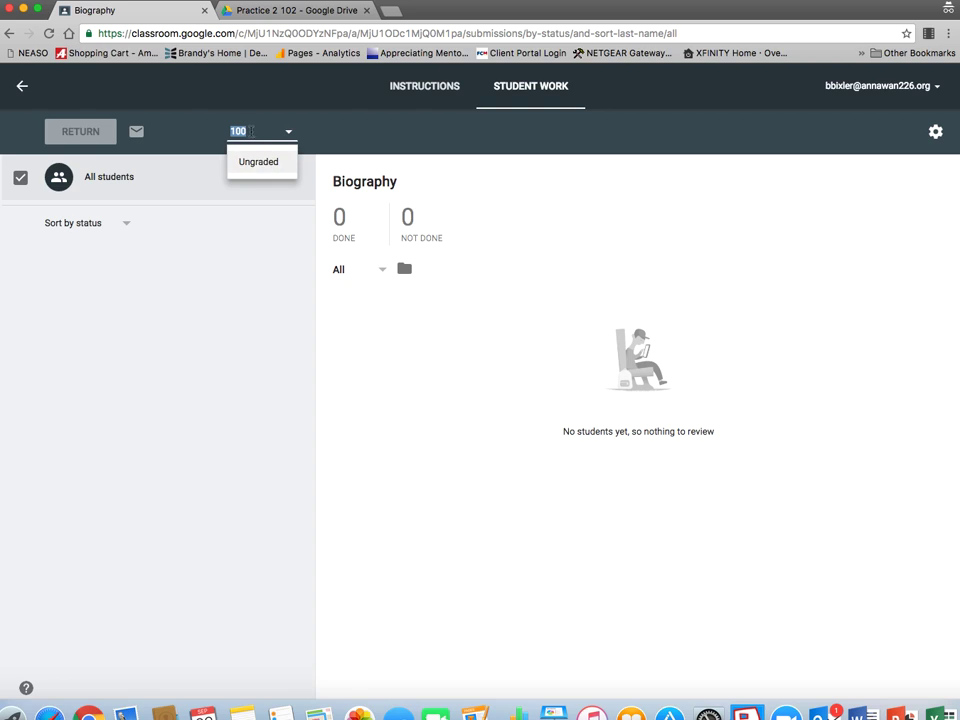
{"action": "left_click", "coordinate": [251, 132]}
{"action": "key", "text": "BackSpace"}
{"action": "key", "text": "BackSpace"}
{"action": "key", "text": "BackSpace"}
{"action": "type", "text": "5"}
{"action": "key", "text": "BackSpace"}
{"action": "type", "text": "4"}
{"action": "left_click", "coordinate": [249, 196]}
{"action": "left_click", "coordinate": [586, 437]}
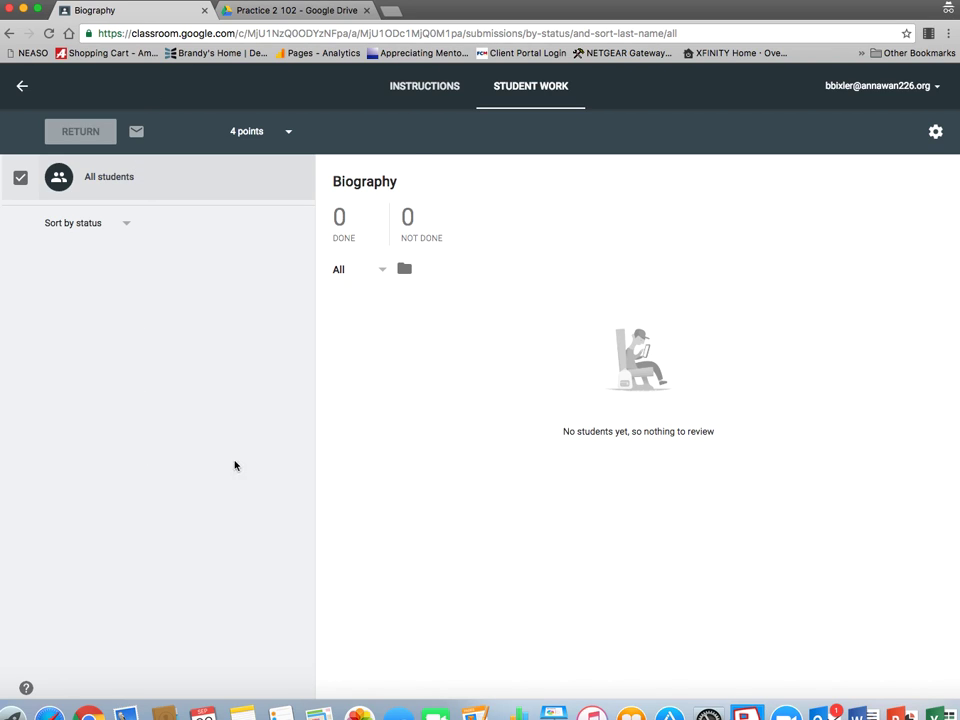
Step: View the Biography assignment's instructions, return to the class, and review the student posting and commenting permission options without changing them
{"action": "left_click", "coordinate": [440, 90]}
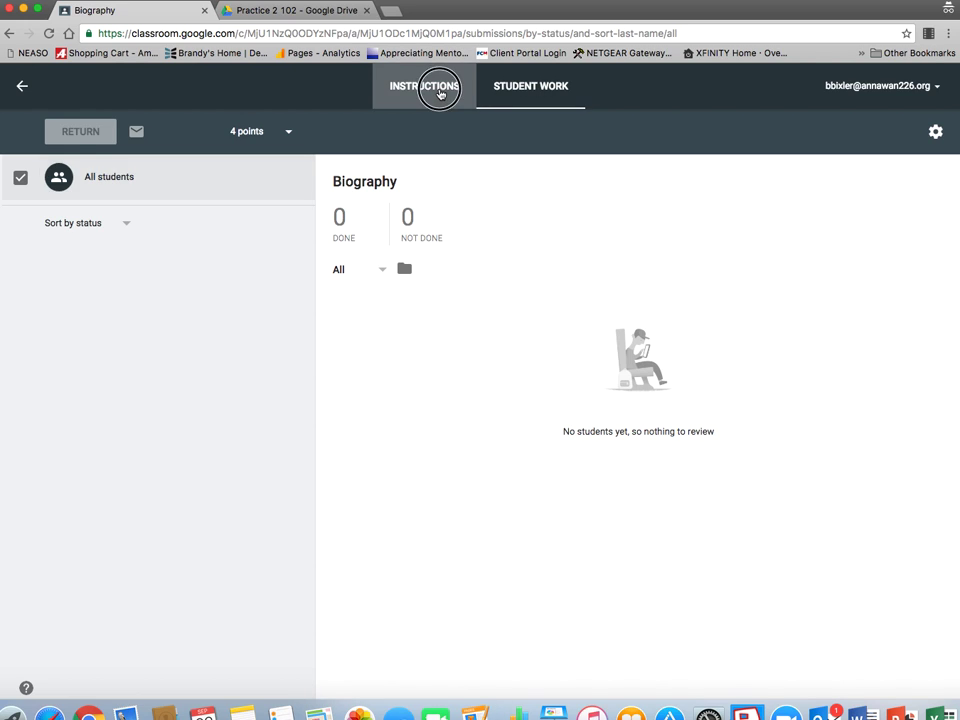
{"action": "left_click", "coordinate": [22, 87]}
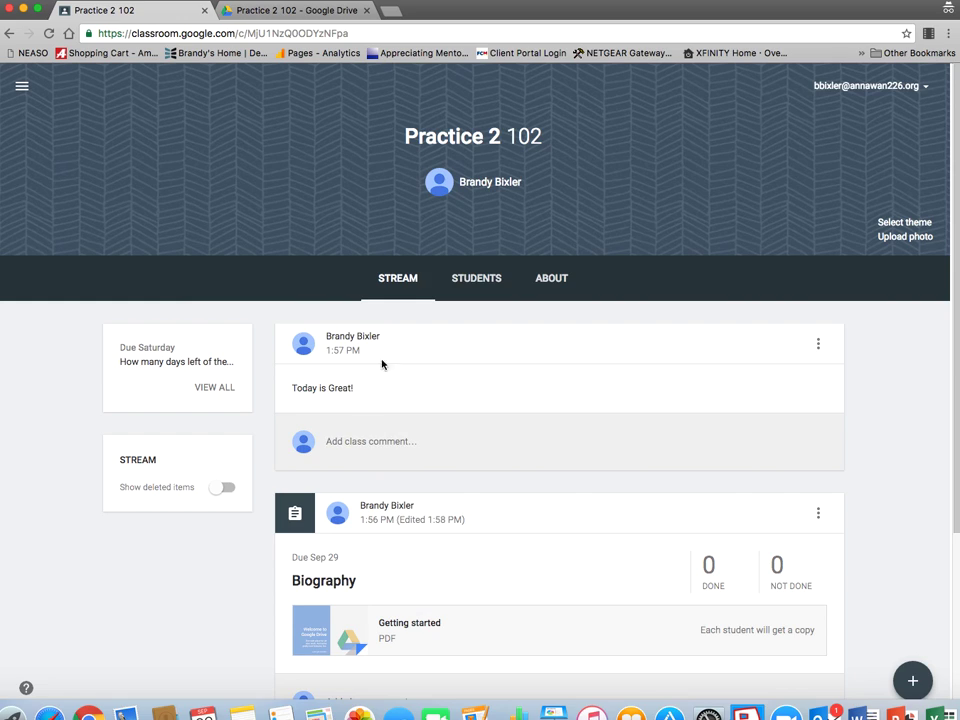
{"action": "left_click", "coordinate": [464, 281]}
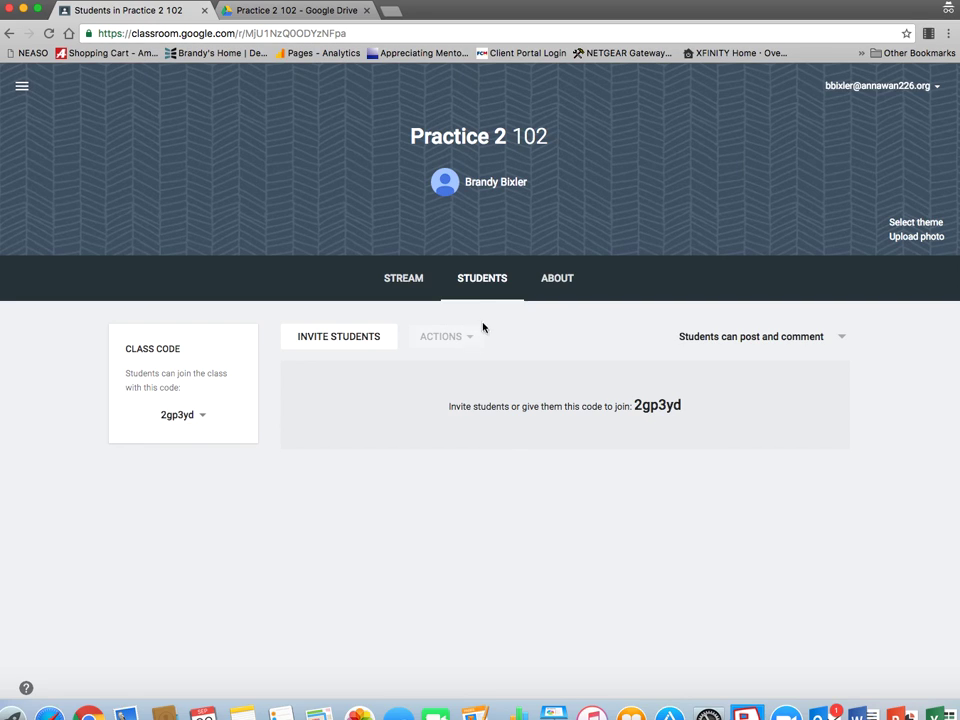
{"action": "left_click", "coordinate": [781, 338]}
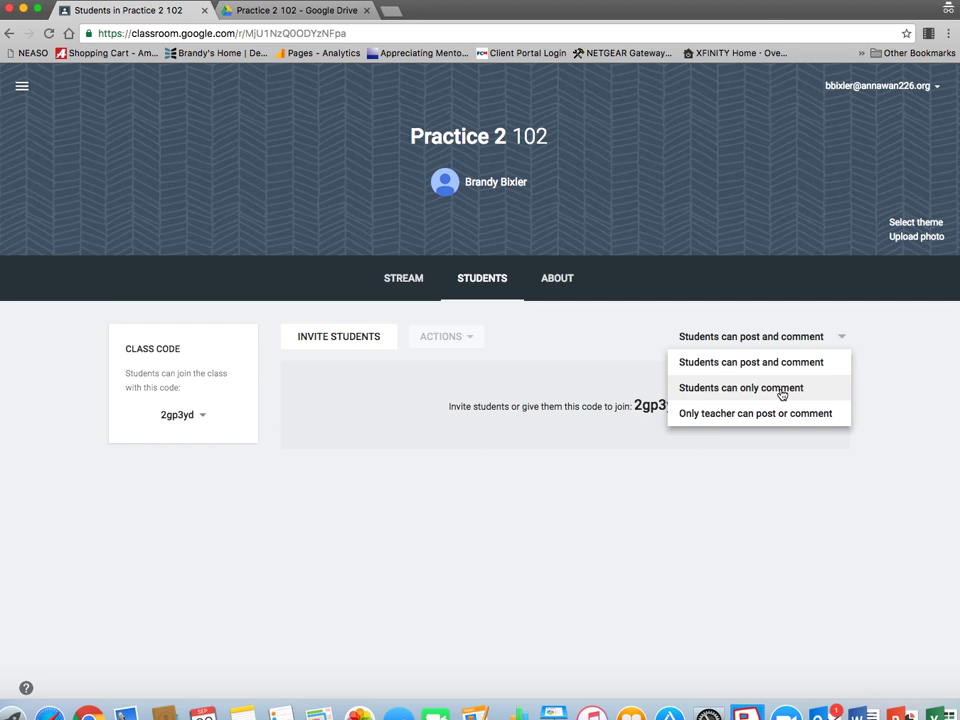
Step: Change the Practice 2 class theme to the gallery image of multicoloured candy capsules
{"action": "left_click", "coordinate": [398, 284]}
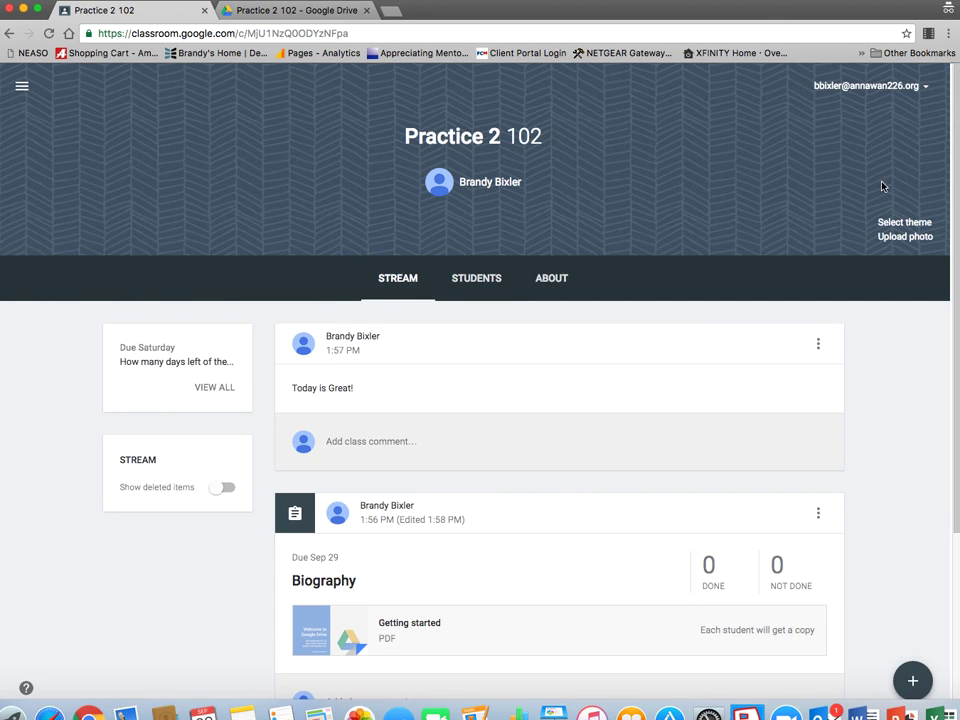
{"action": "left_click", "coordinate": [893, 222]}
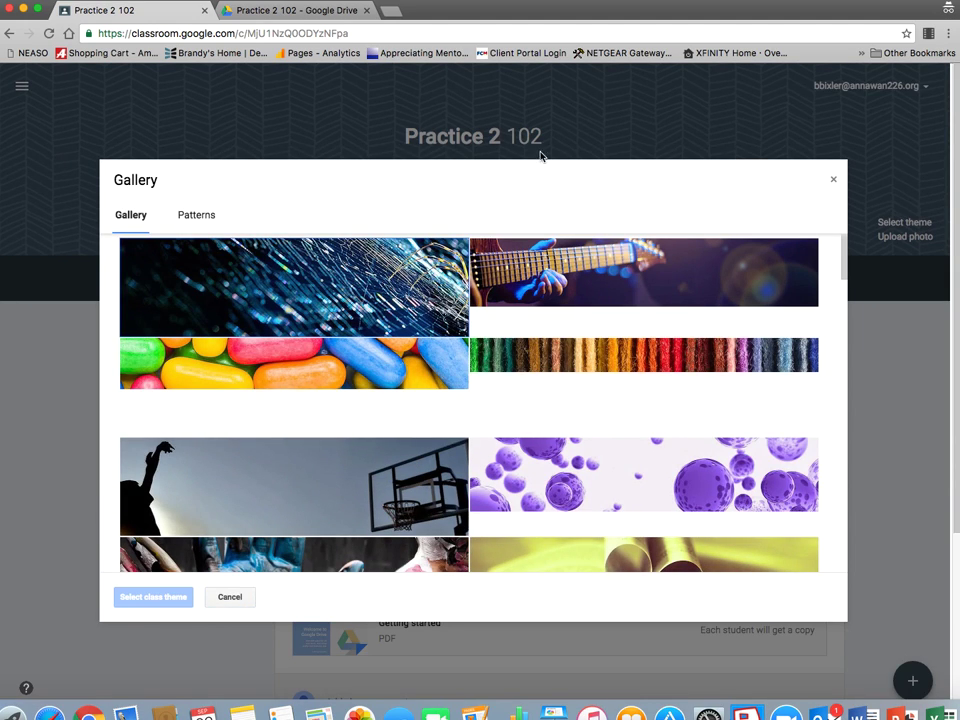
{"action": "left_click", "coordinate": [435, 413]}
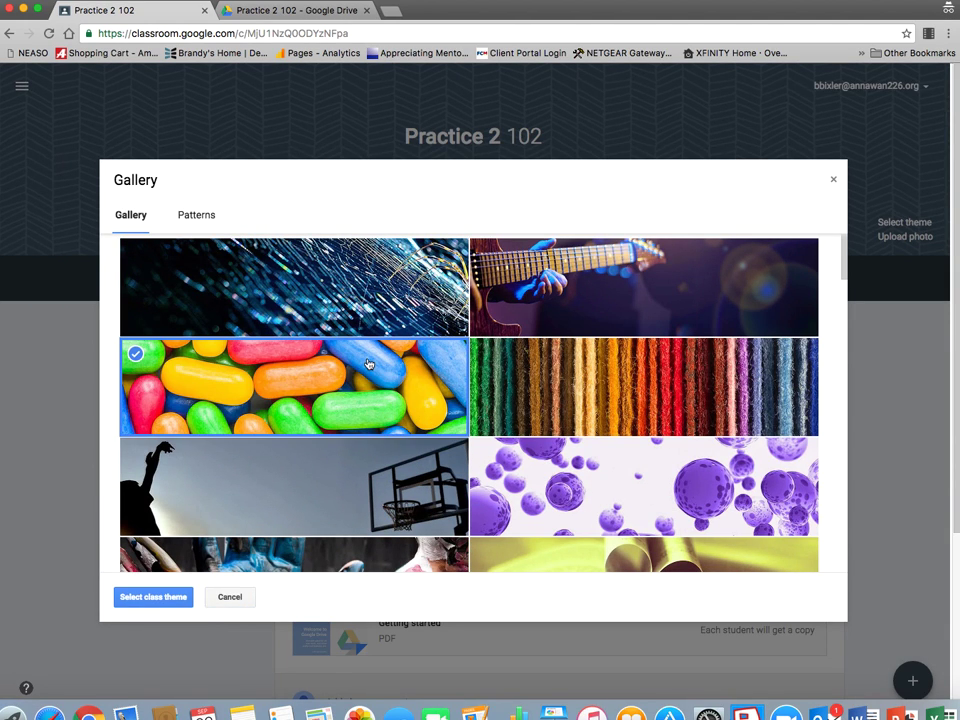
{"action": "left_click", "coordinate": [153, 597]}
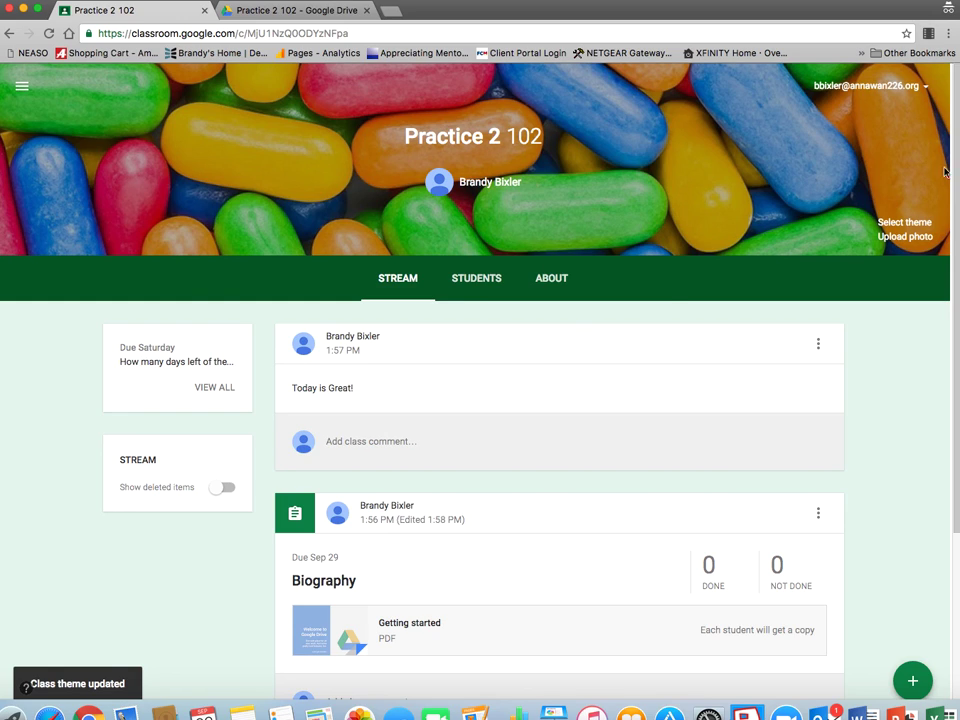
Step: Return to the class overview and open the Biography folder inside Practice 2's Google Drive folder
{"action": "left_click", "coordinate": [21, 84]}
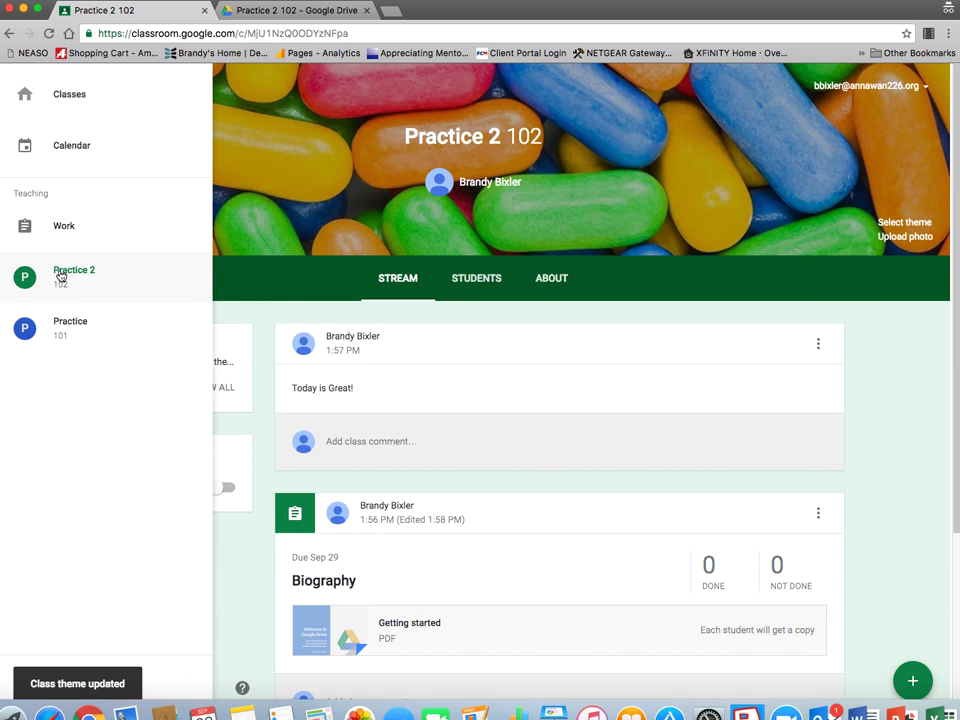
{"action": "left_click", "coordinate": [43, 94]}
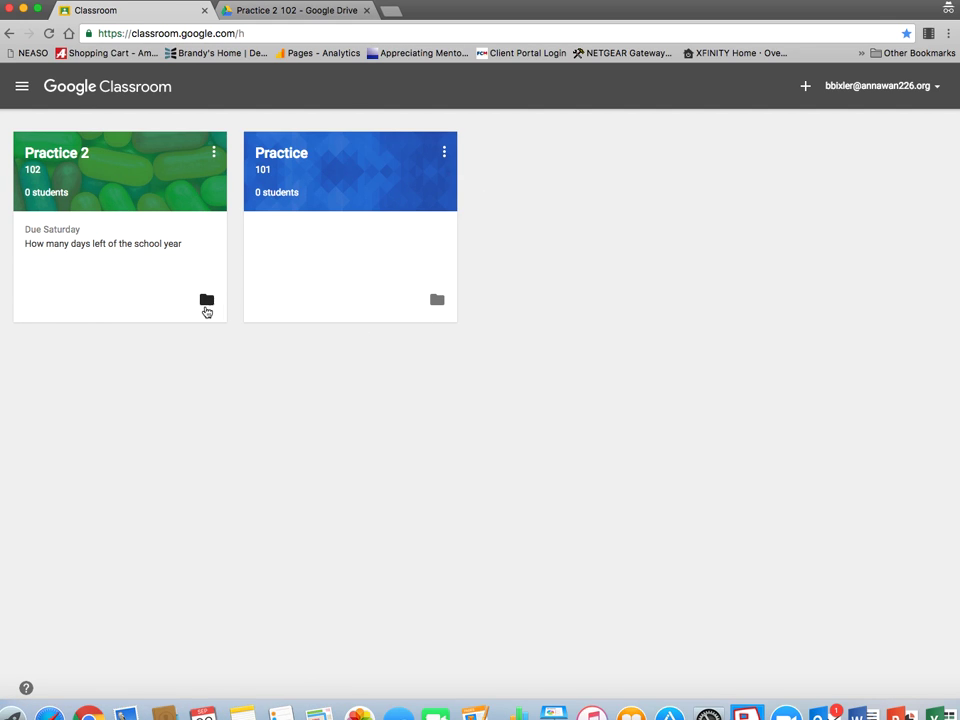
{"action": "left_click", "coordinate": [207, 302]}
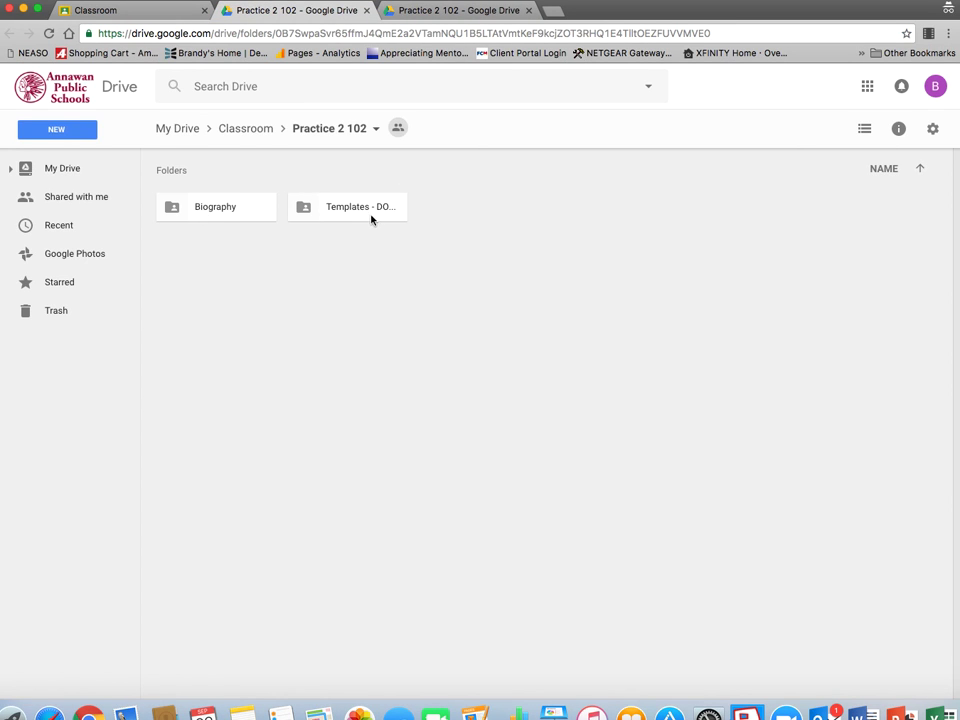
{"action": "left_click", "coordinate": [235, 214]}
{"action": "double_click", "coordinate": [235, 214]}
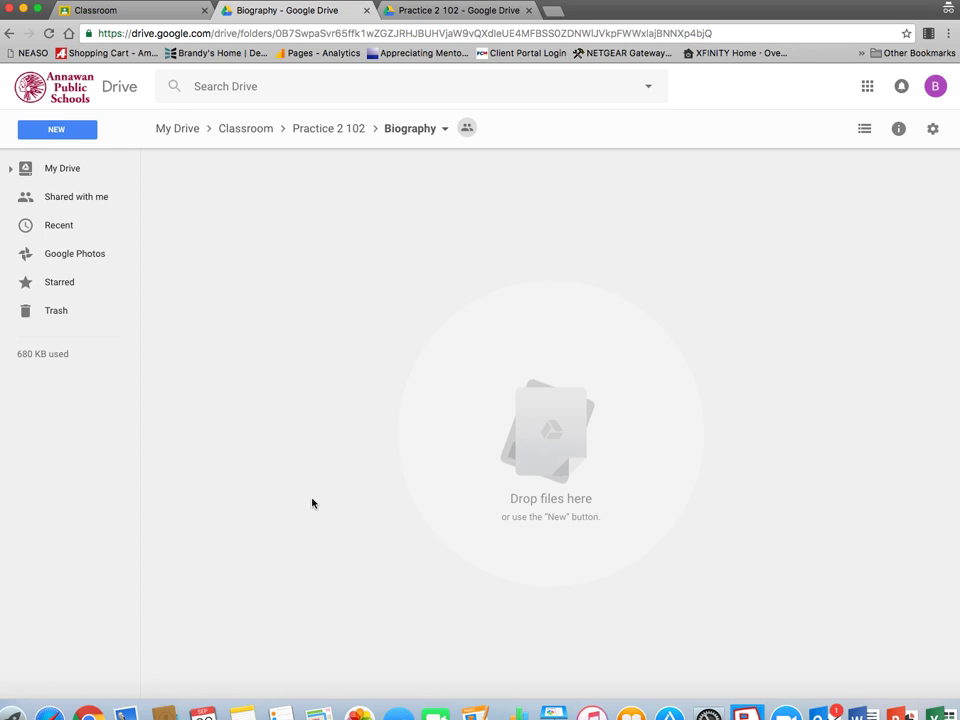
Step: Switch back to Google Classroom and view the weekly calendar of due work for all classes
{"action": "left_click", "coordinate": [146, 13]}
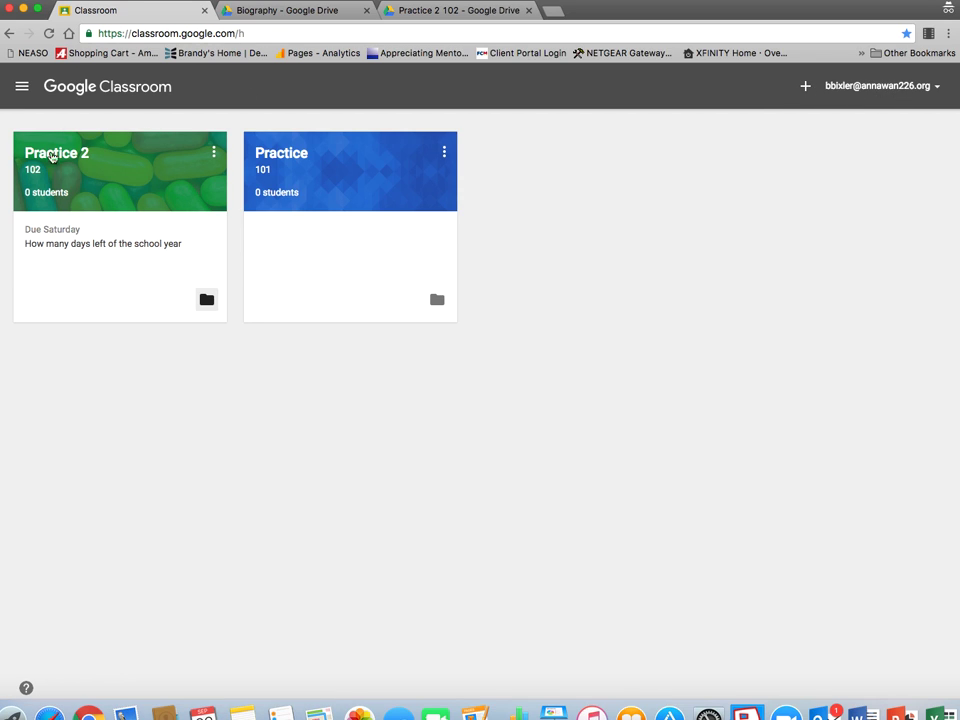
{"action": "left_click", "coordinate": [22, 86]}
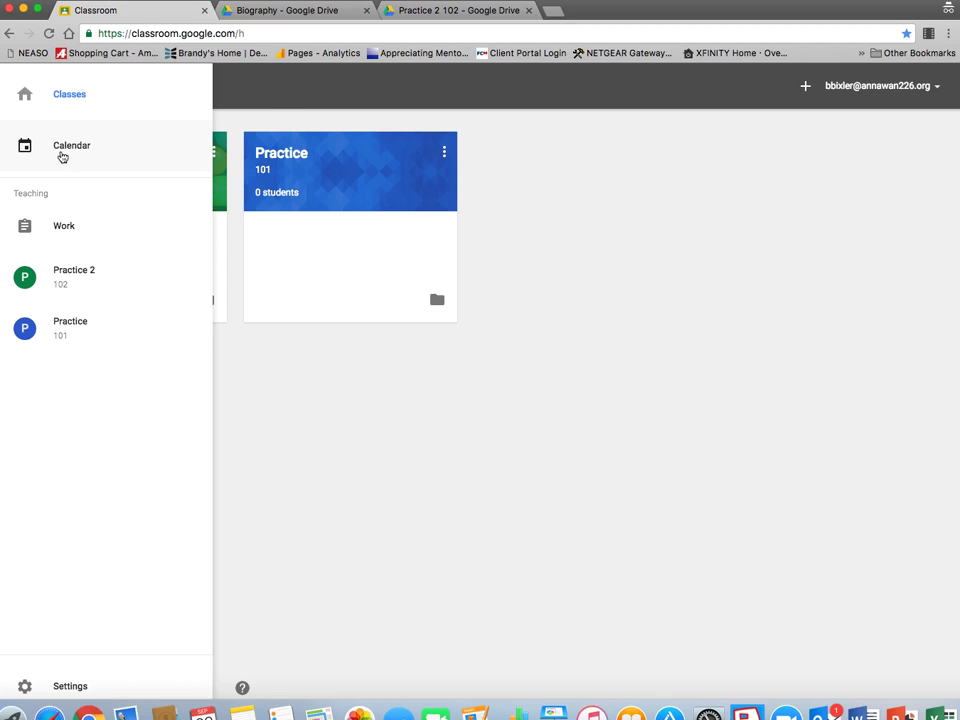
{"action": "left_click", "coordinate": [60, 157]}
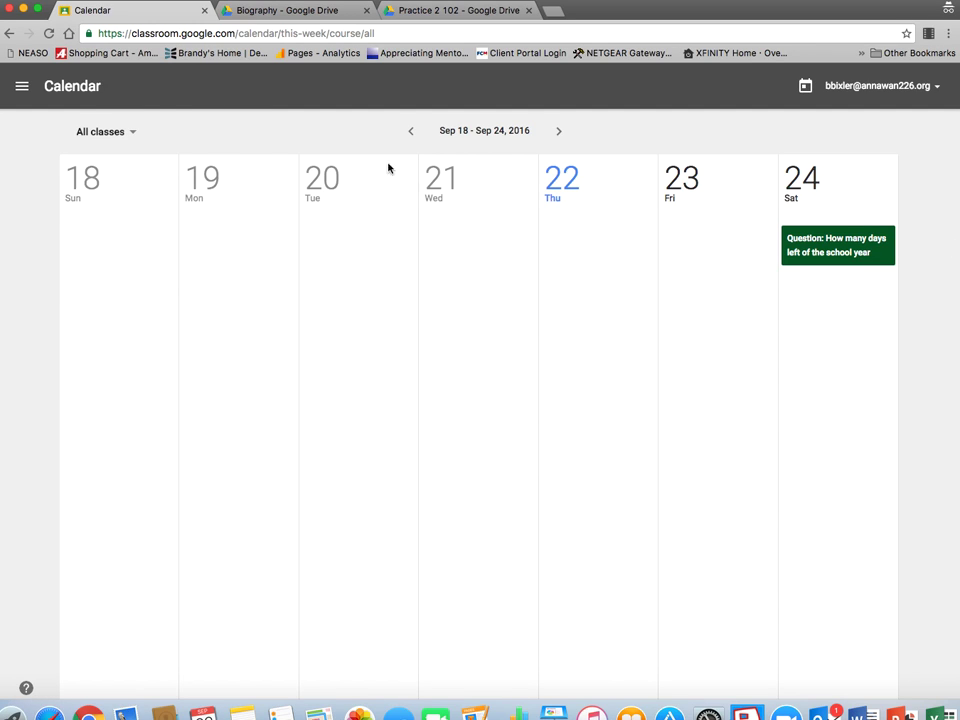
{"action": "double_click", "coordinate": [27, 88]}
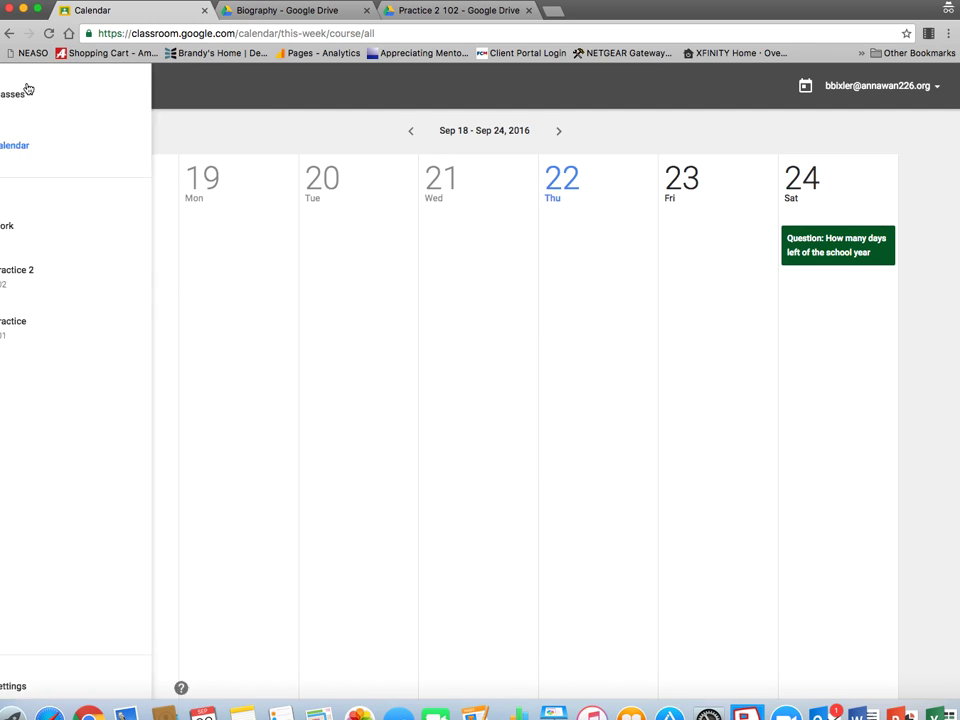
{"action": "left_click", "coordinate": [26, 89]}
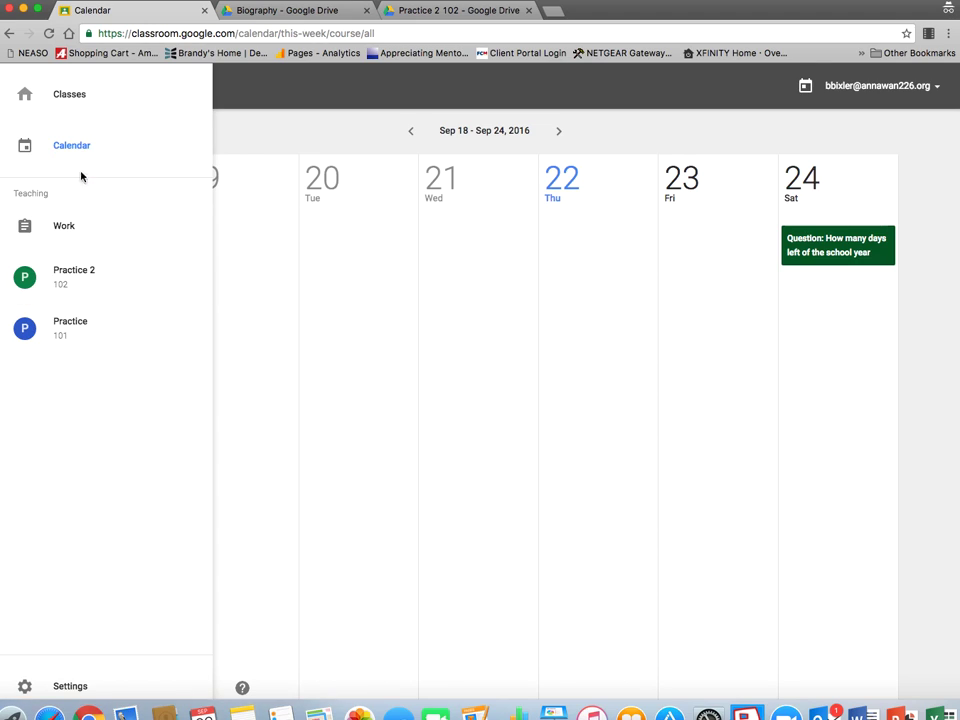
{"action": "left_click", "coordinate": [634, 138]}
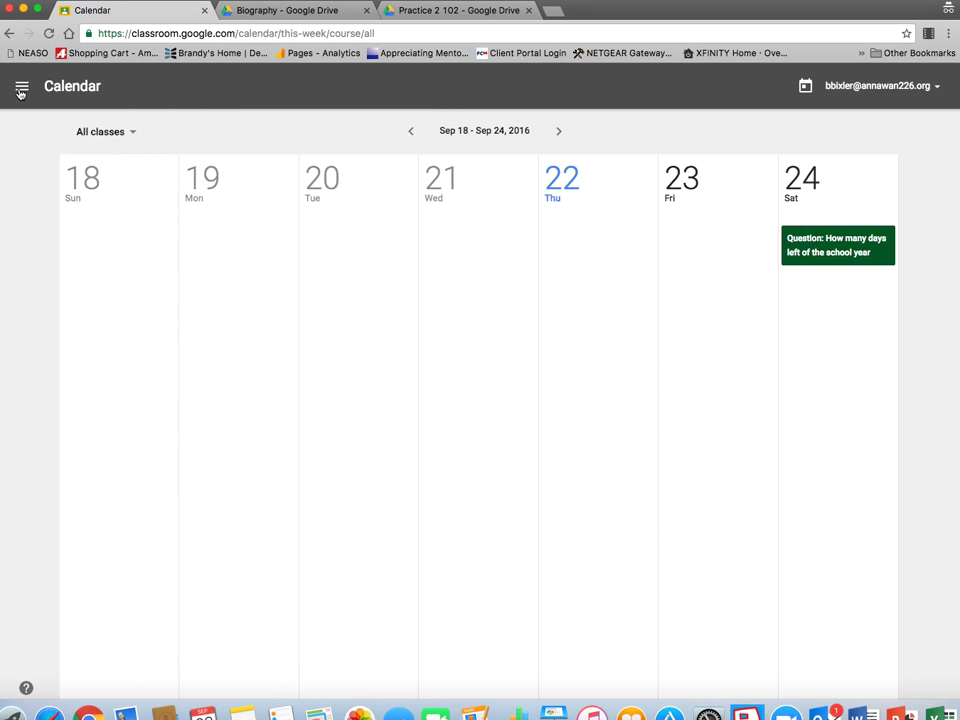
{"action": "left_click", "coordinate": [19, 87]}
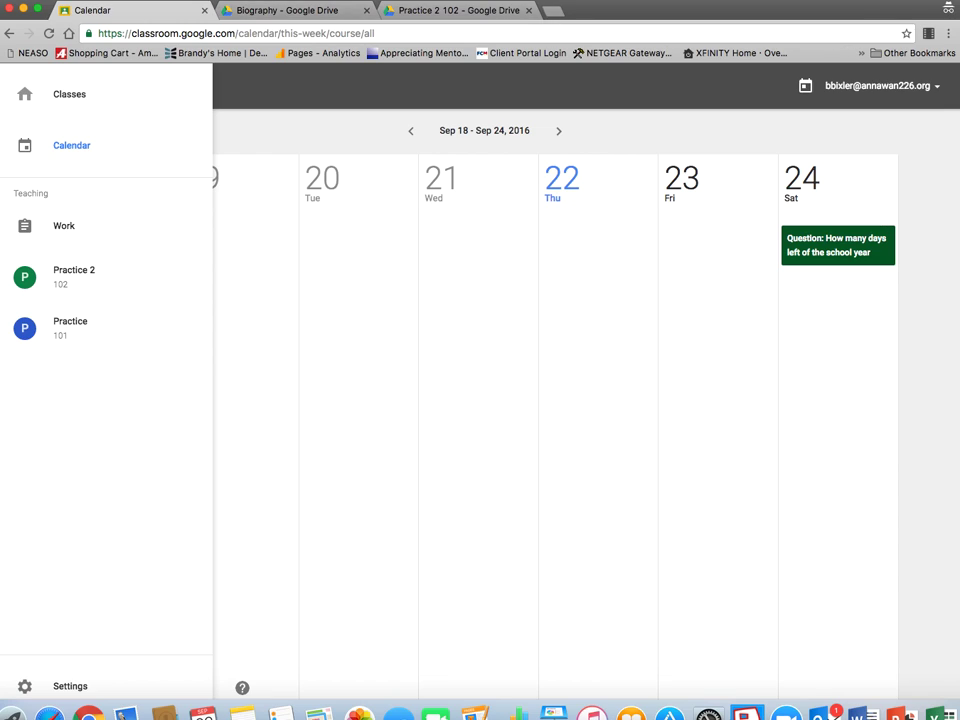
{"action": "left_click", "coordinate": [499, 94]}
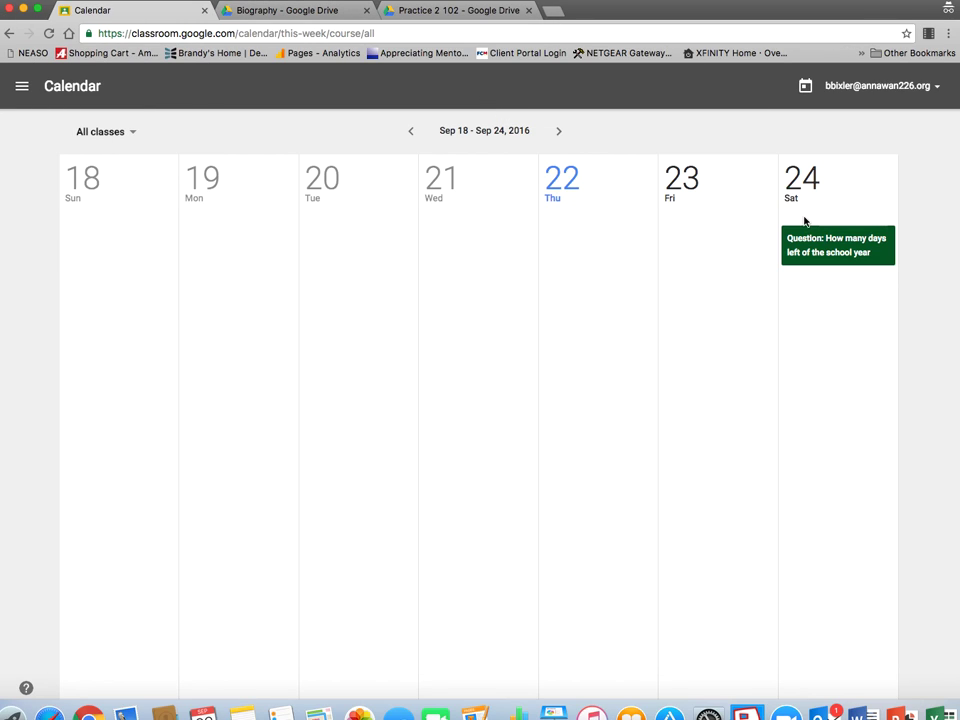